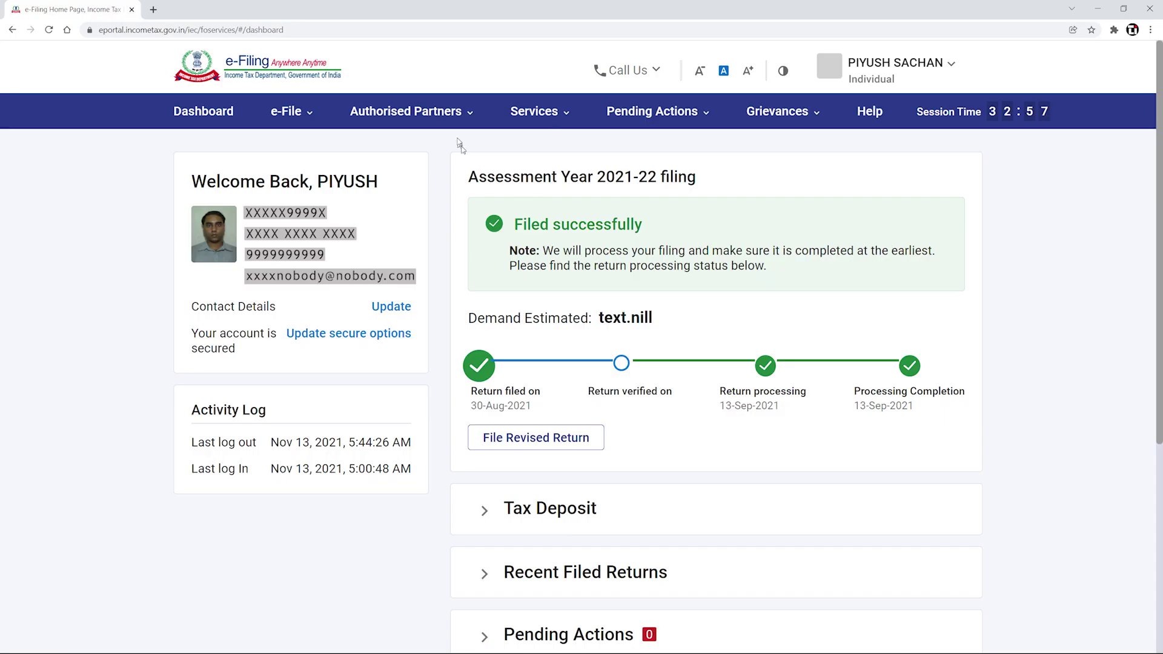
Open the Annual Information Statement (AIS) service and proceed to the Compliance Portal.
left_click(548, 113)
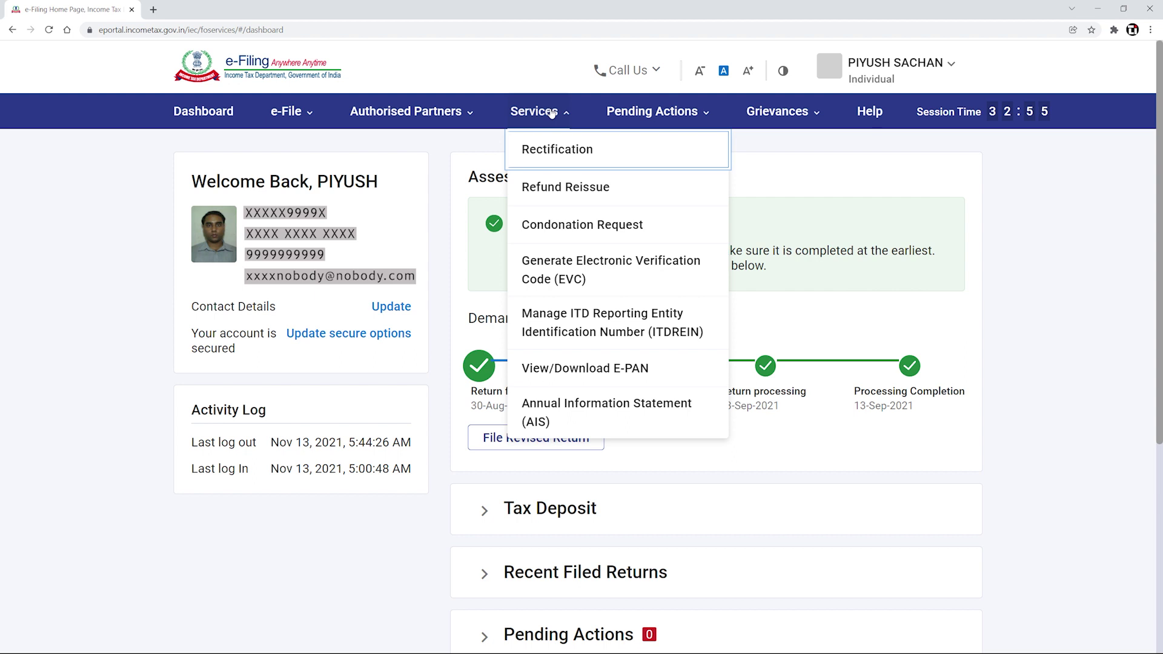
left_click(624, 420)
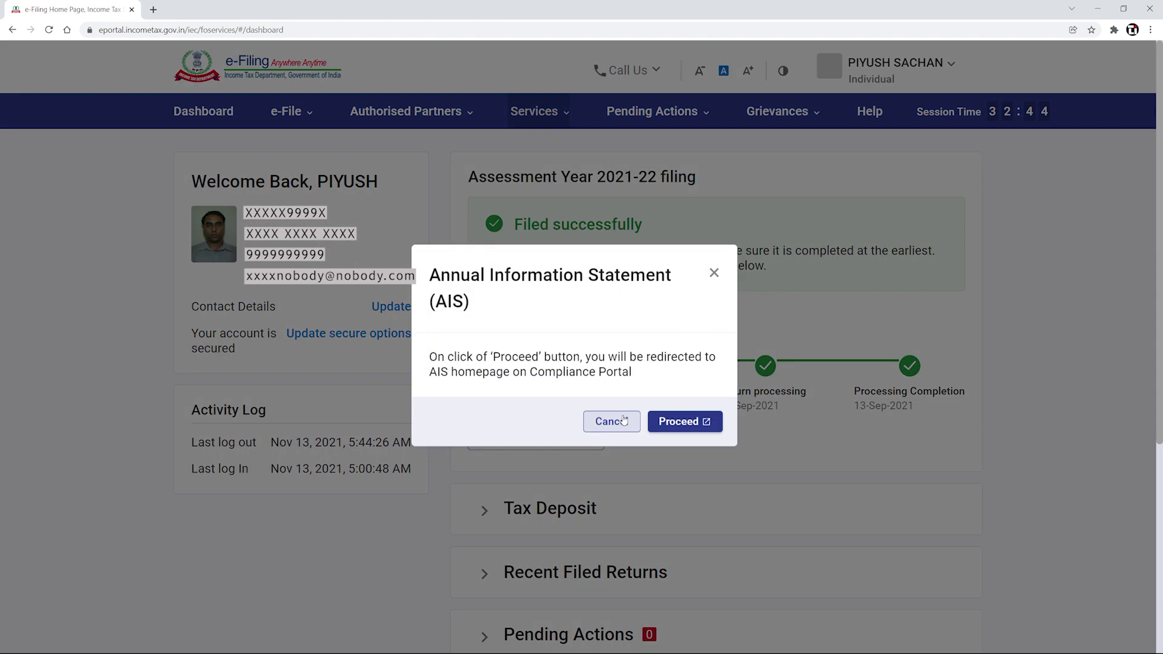
left_click(679, 427)
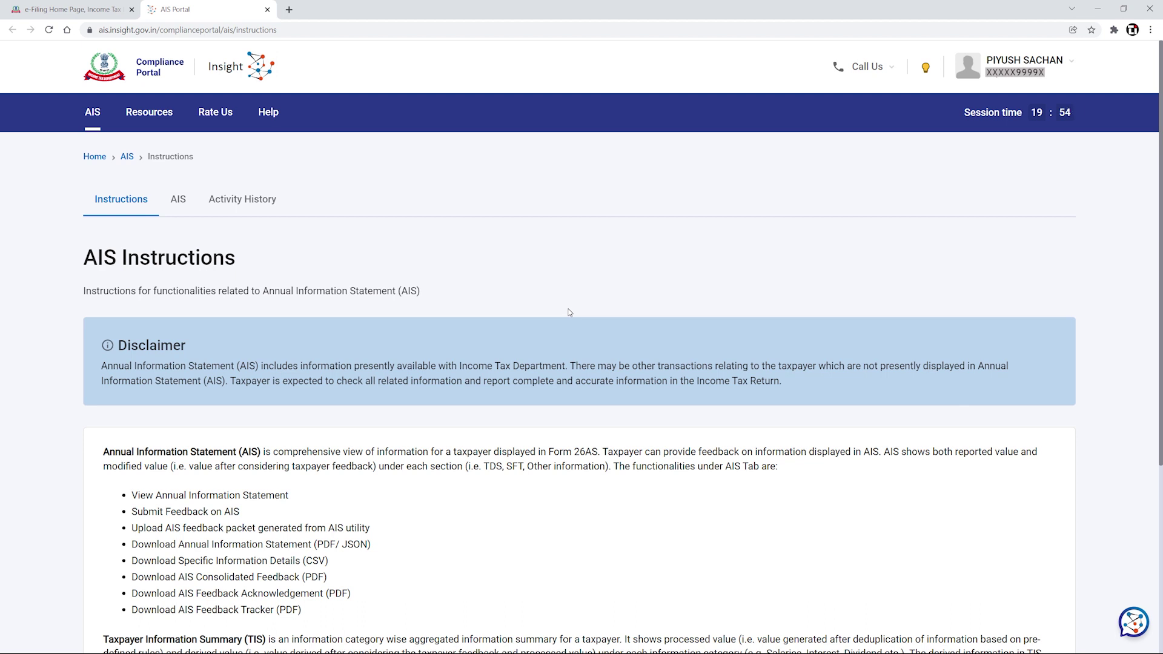
Read through the AIS instructions, then open the AIS page and check which financial years are available.
scroll(569, 312, "down", 5)
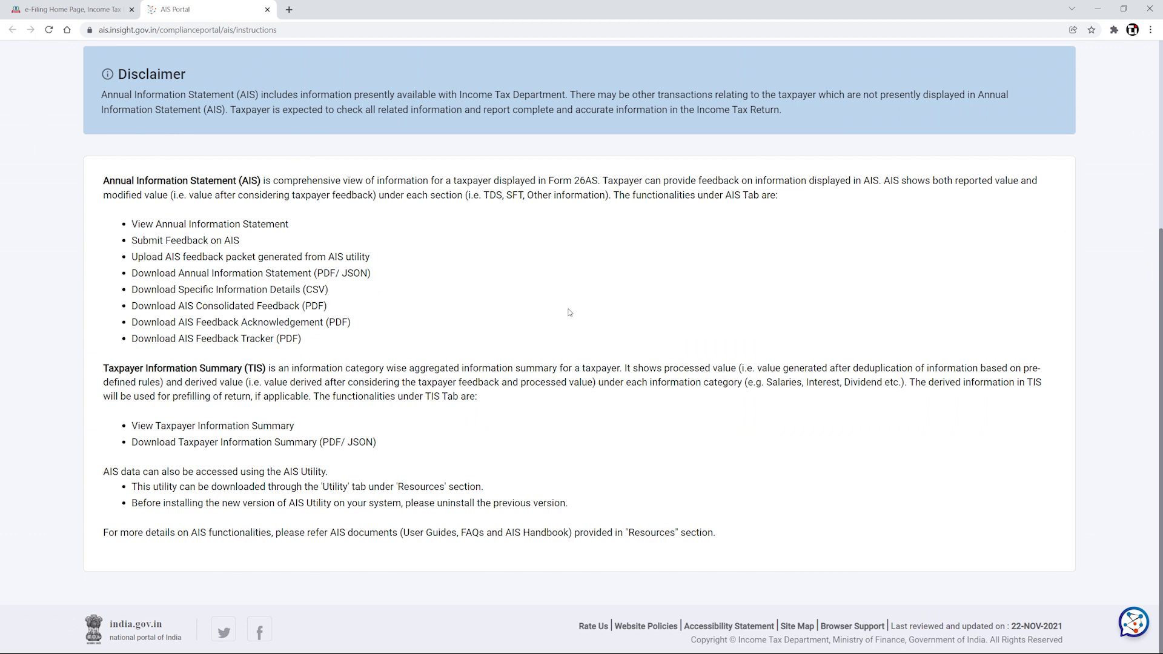
scroll(570, 313, "up", 5)
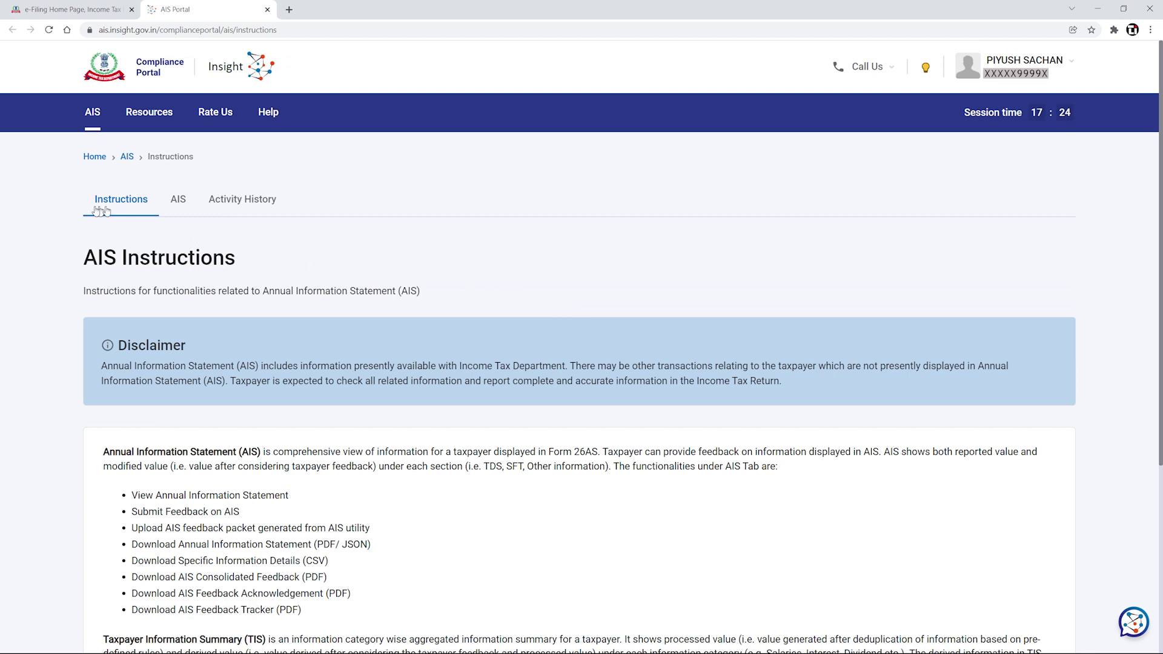
left_click(182, 202)
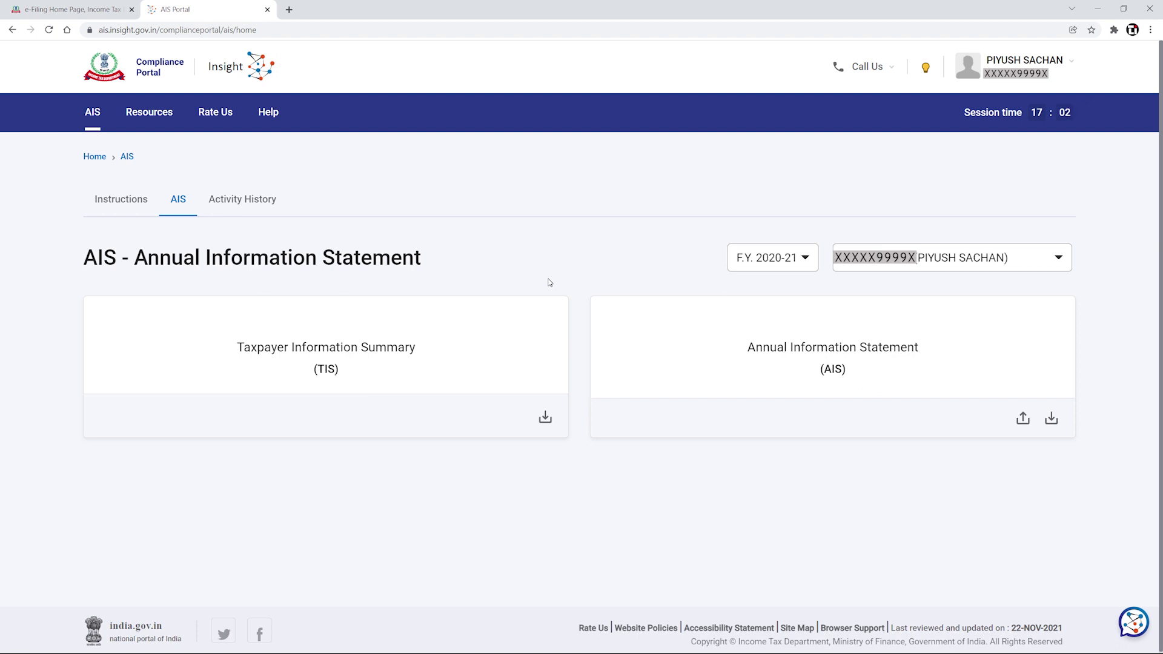
left_click(794, 266)
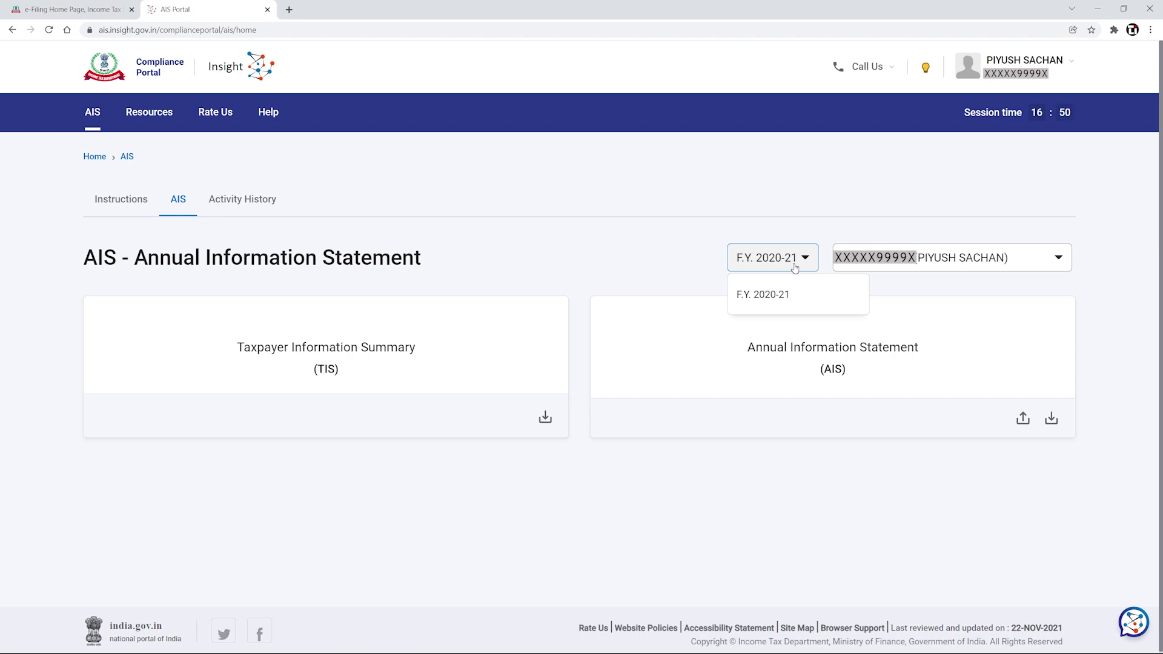
left_click(683, 262)
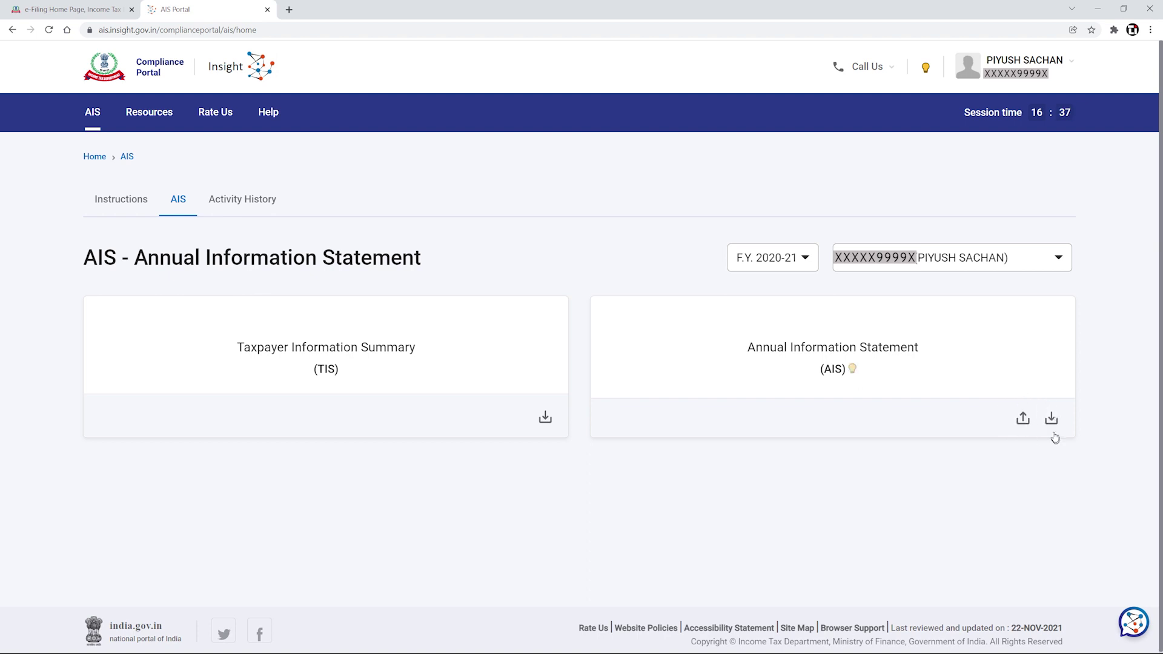
View the download options for the Taxpayer Information Summary and the Annual Information Statement, closing each dialog.
left_click(545, 419)
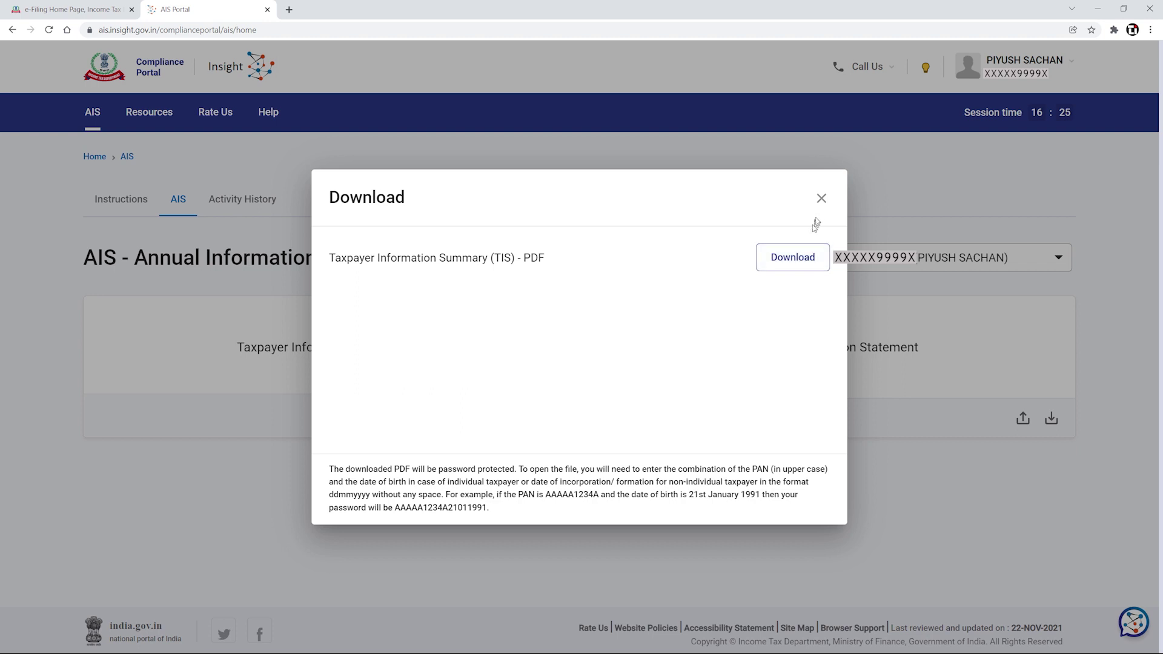
left_click(822, 200)
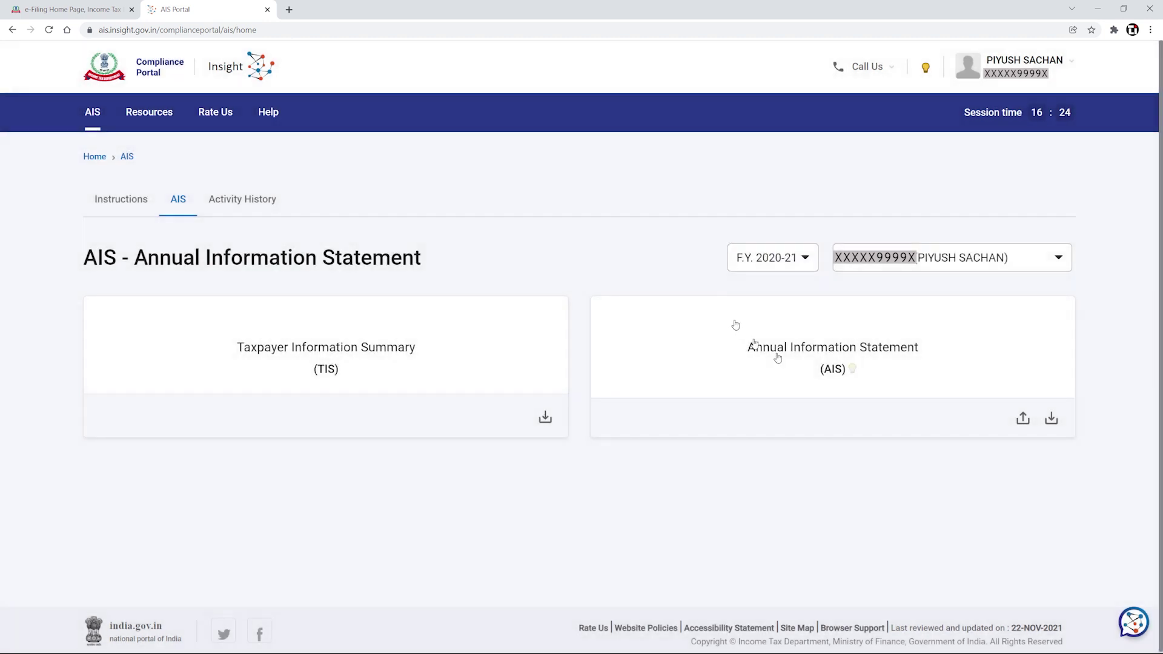
left_click(1052, 420)
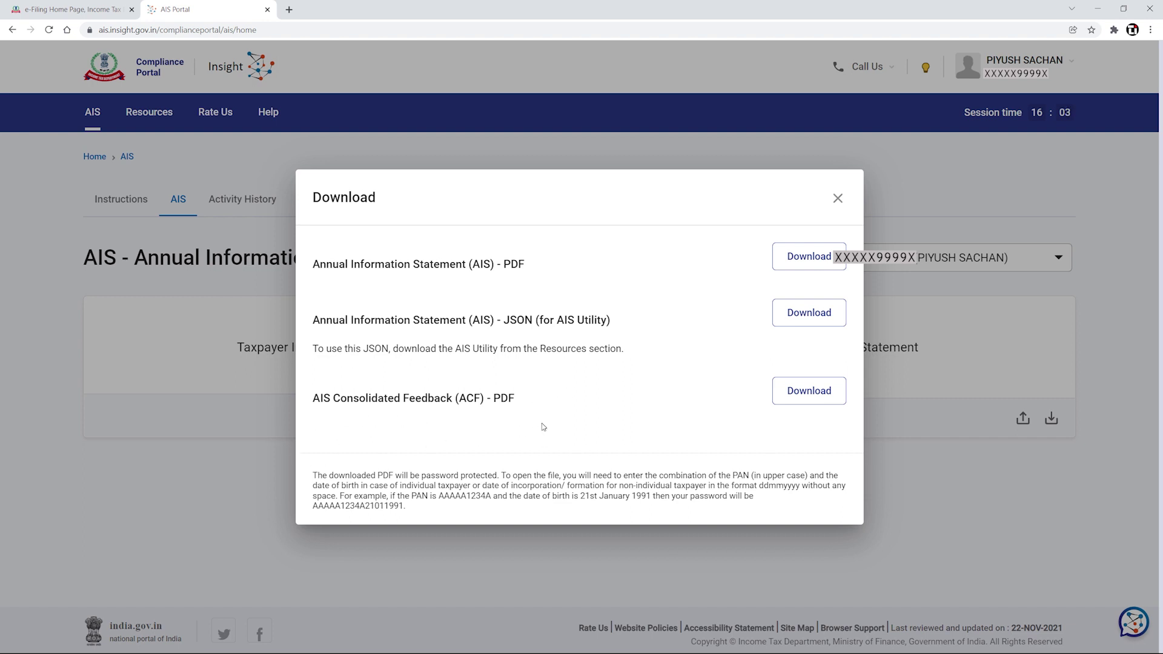
left_click(794, 395)
left_click(837, 200)
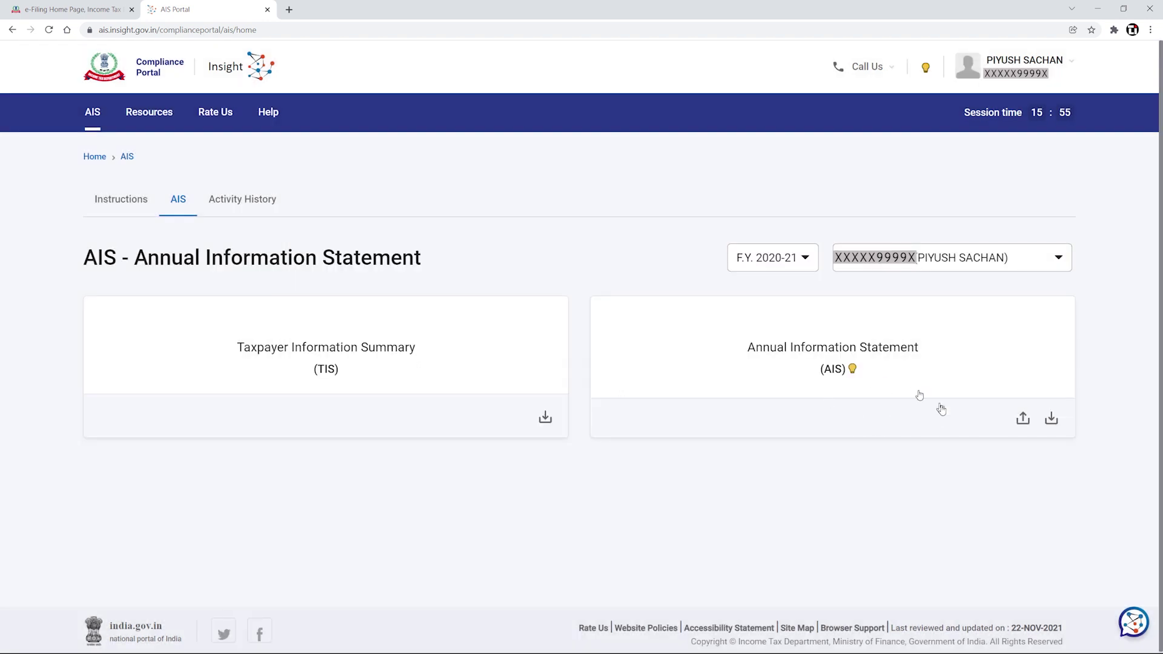
View the AIS feedback file upload dialog and its file browsing option, and cancel without uploading.
left_click(1023, 422)
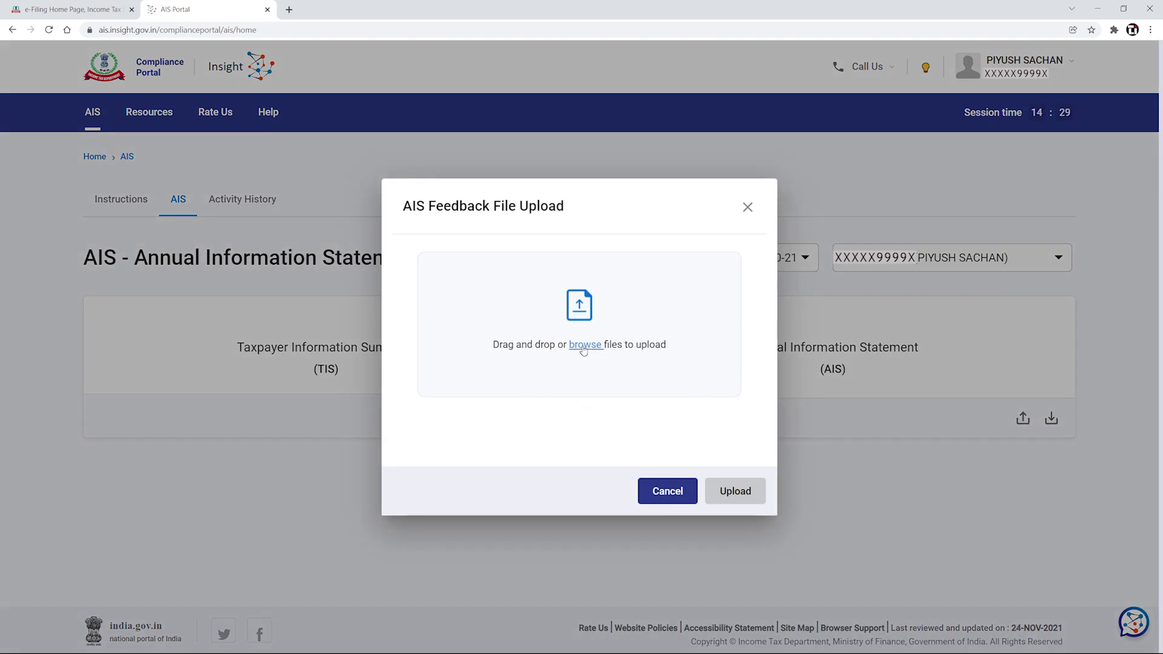
left_click(584, 345)
left_click(670, 494)
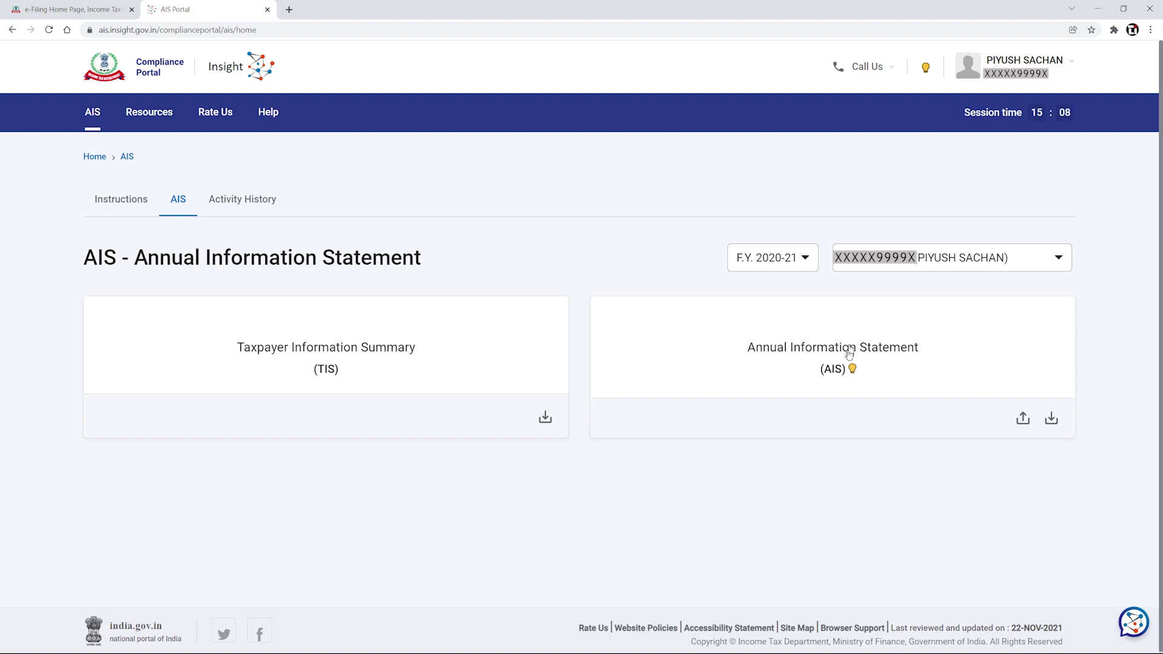
Open the Annual Information Statement and review Part A general information and the TDS/TCS information in Part B.
left_click(852, 351)
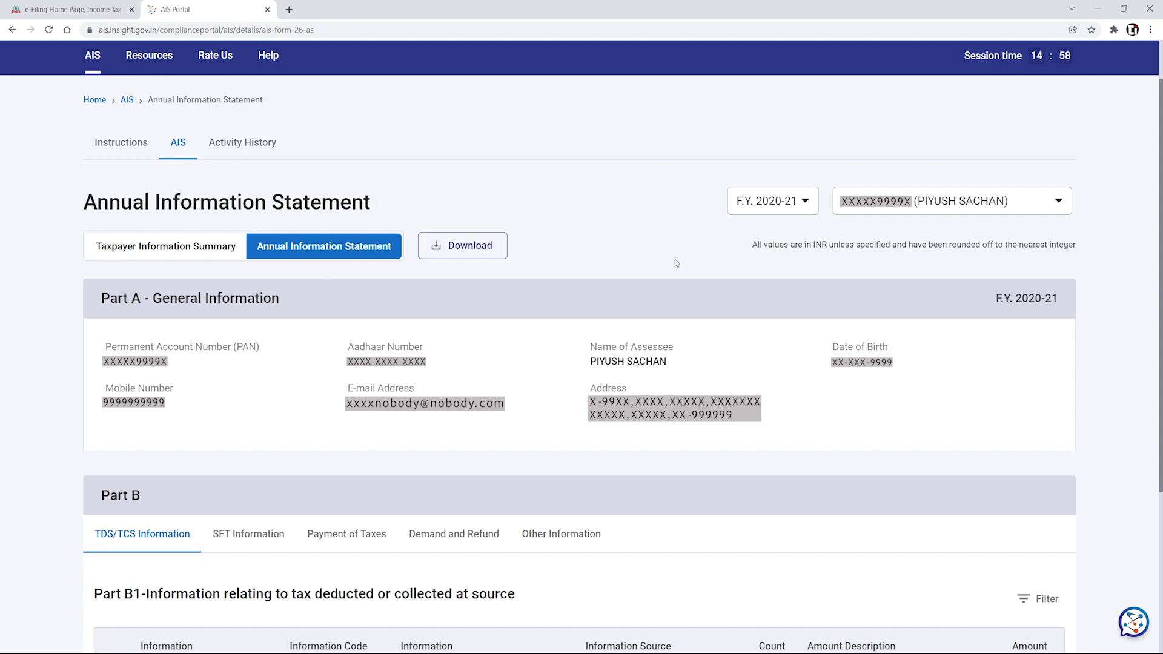
scroll(677, 263, "down", 1)
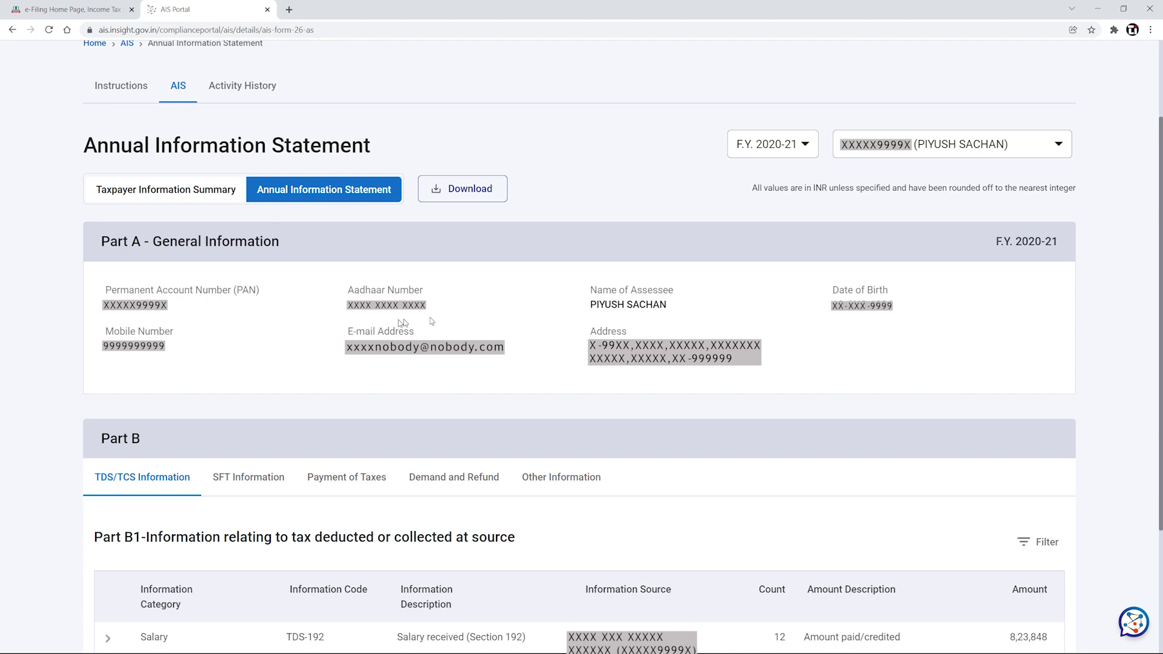
scroll(311, 343, "down", 3)
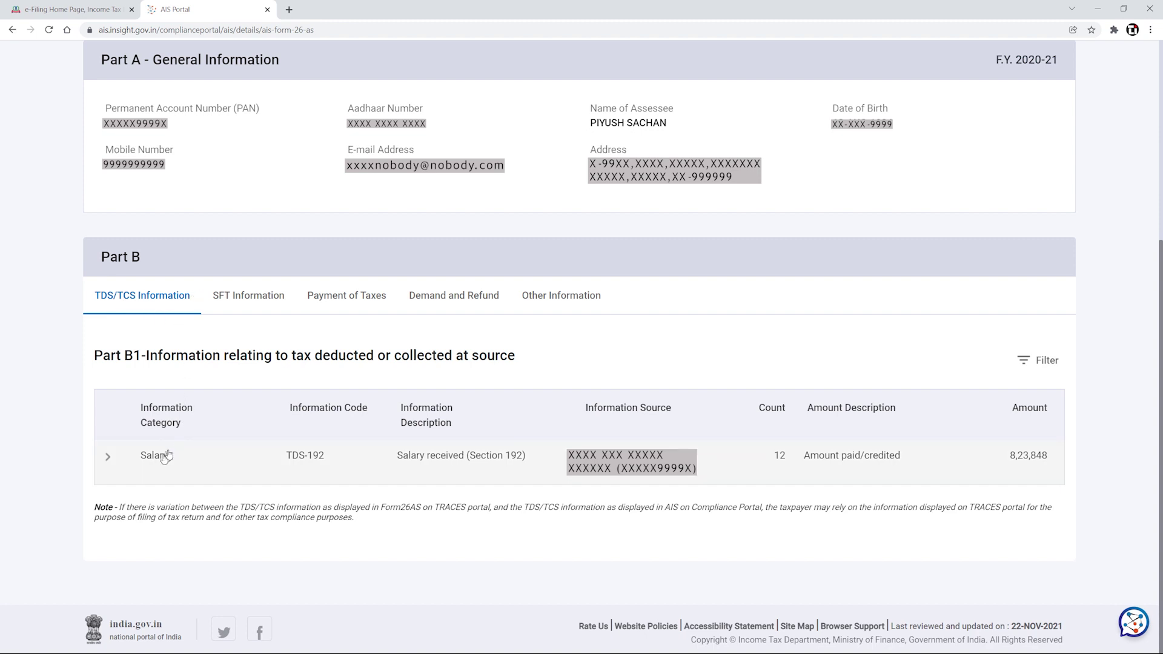
Expand the Salary entry (TDS-192) in Part B1 and examine its payment details.
left_click(109, 460)
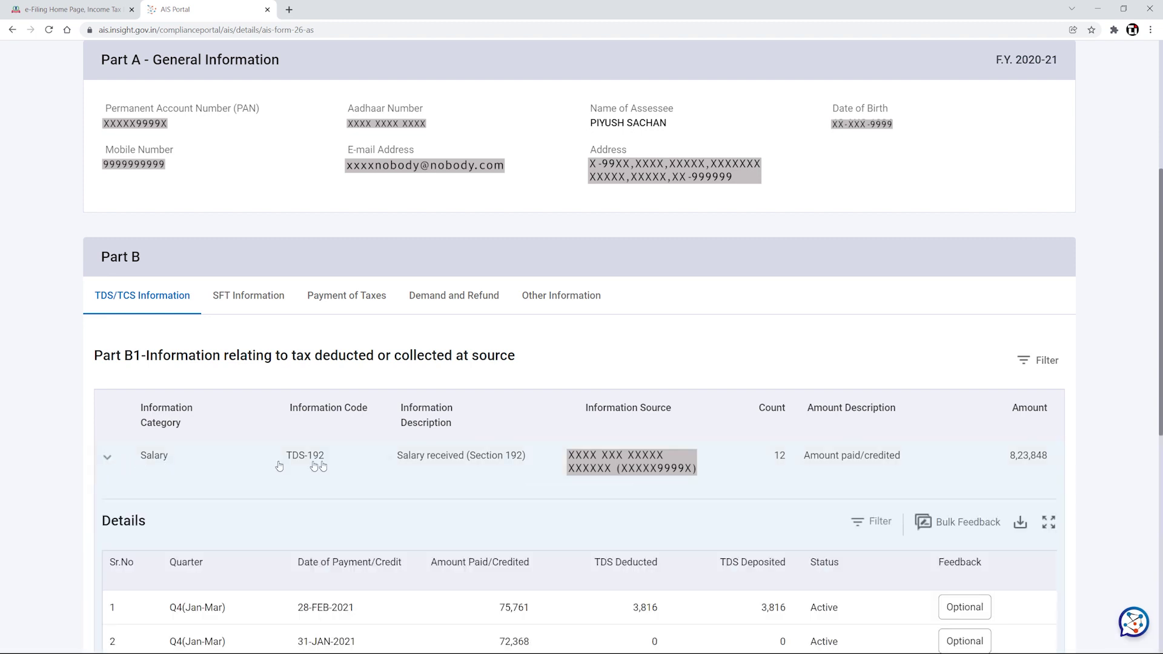
scroll(401, 465, "down", 5)
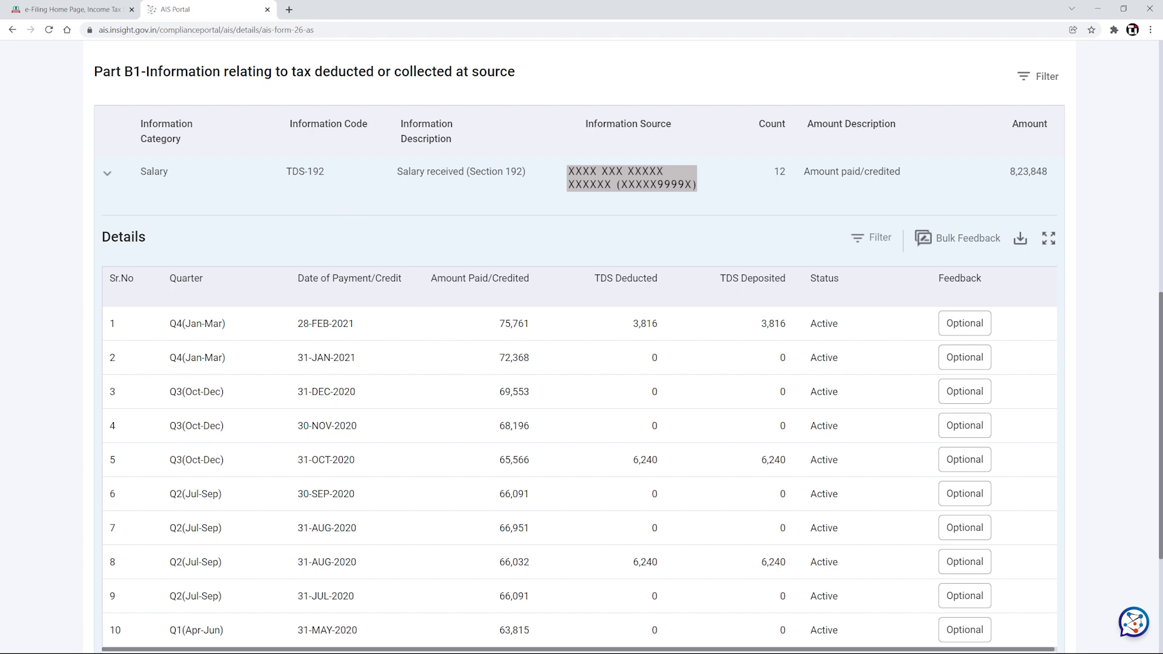
scroll(520, 352, "down", 1)
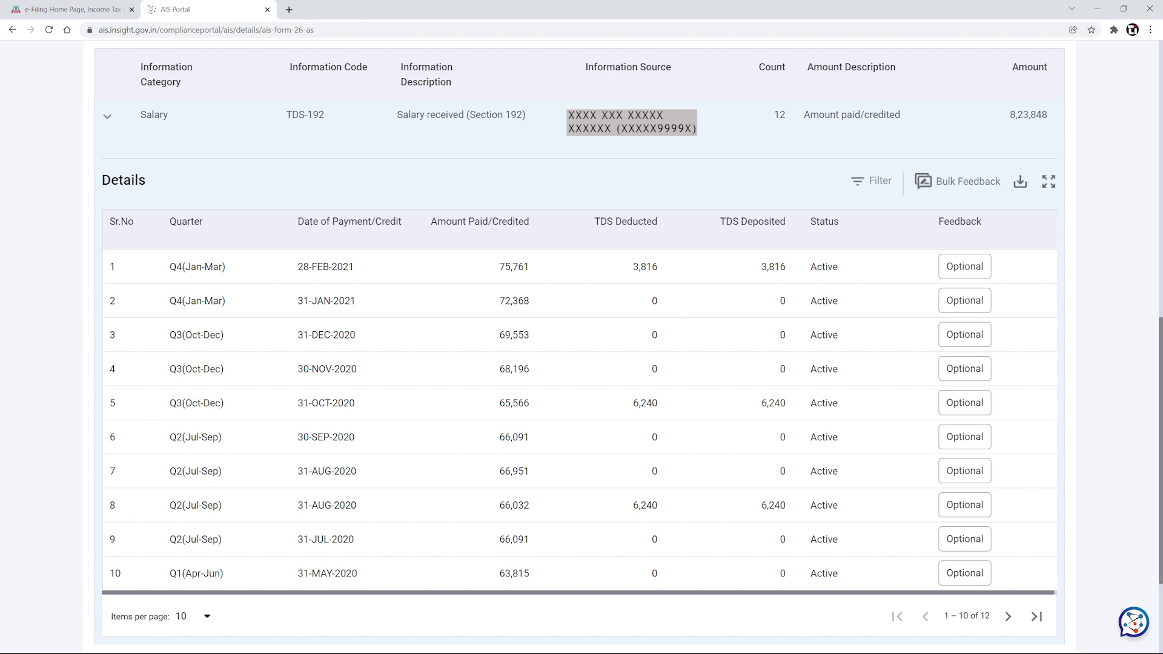
scroll(223, 268, "down", 1)
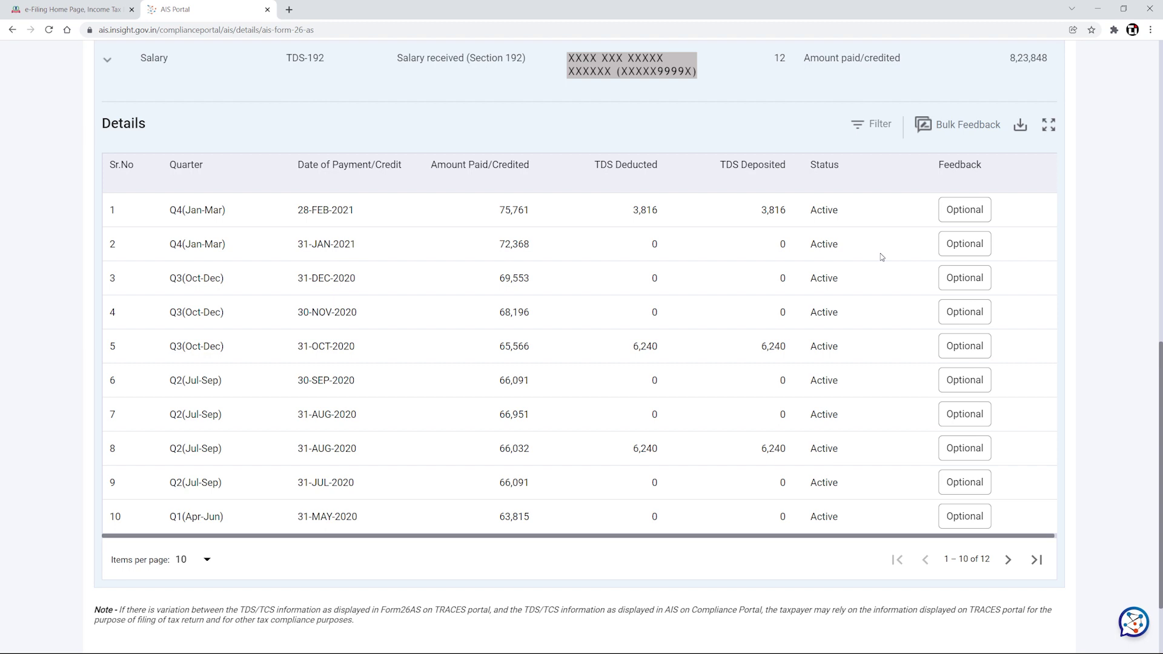
Try the feedback type "Income is not taxable" for the 28-FEB-2021 salary payment and cancel the feedback.
left_click(965, 215)
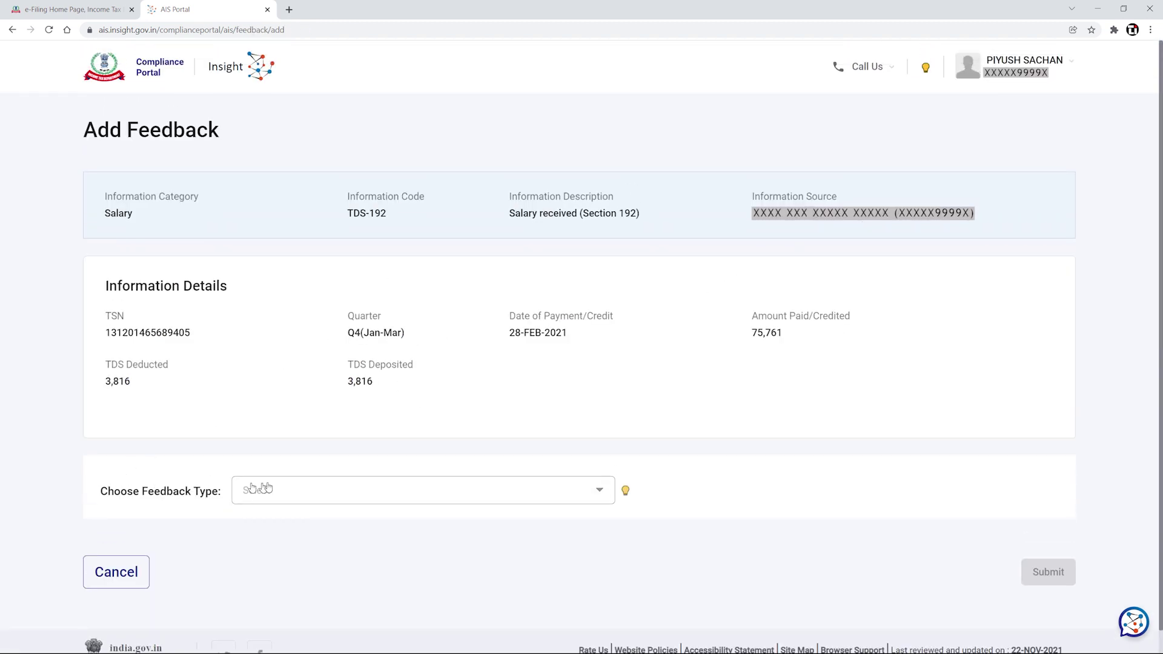
left_click(318, 486)
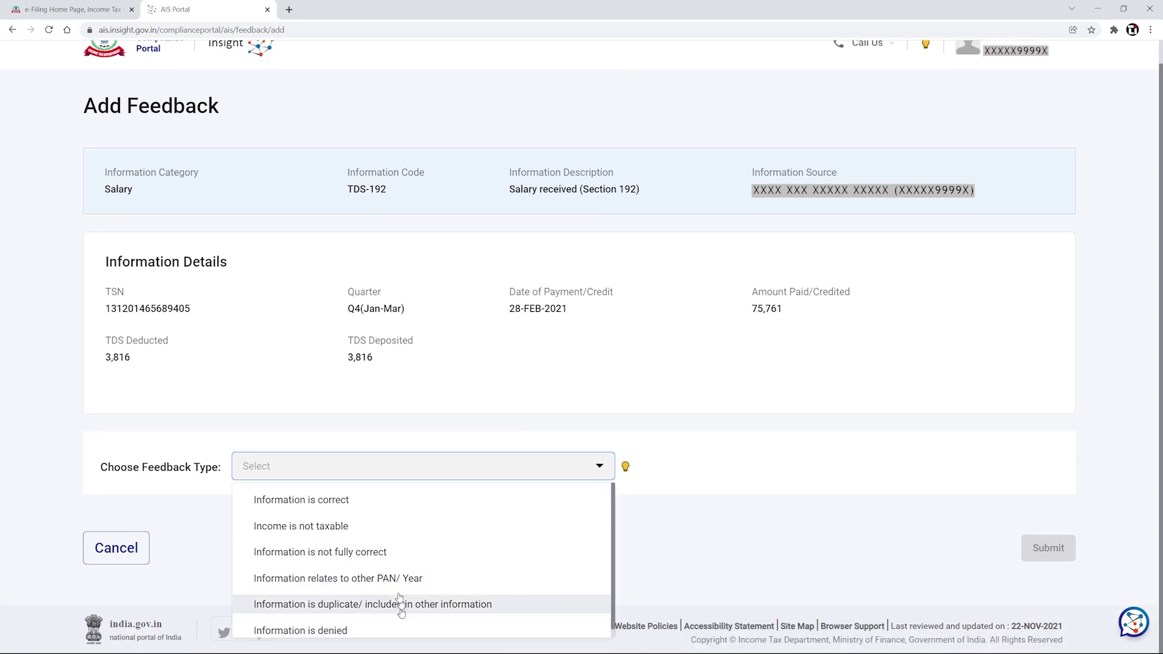
left_click(385, 530)
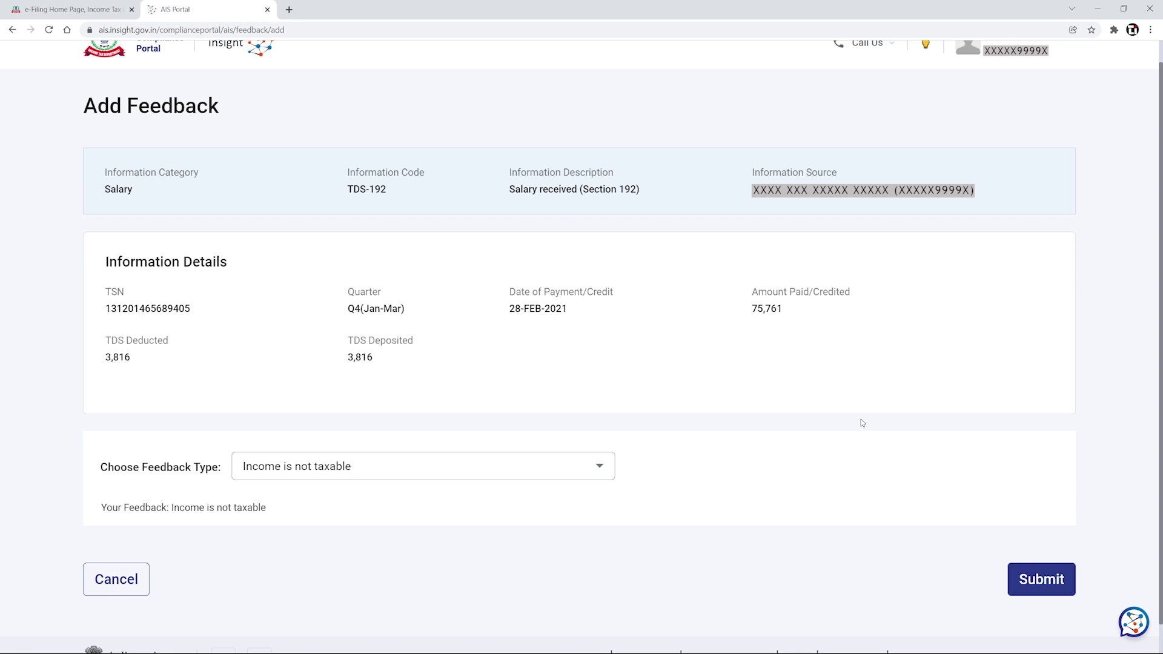
left_click(132, 580)
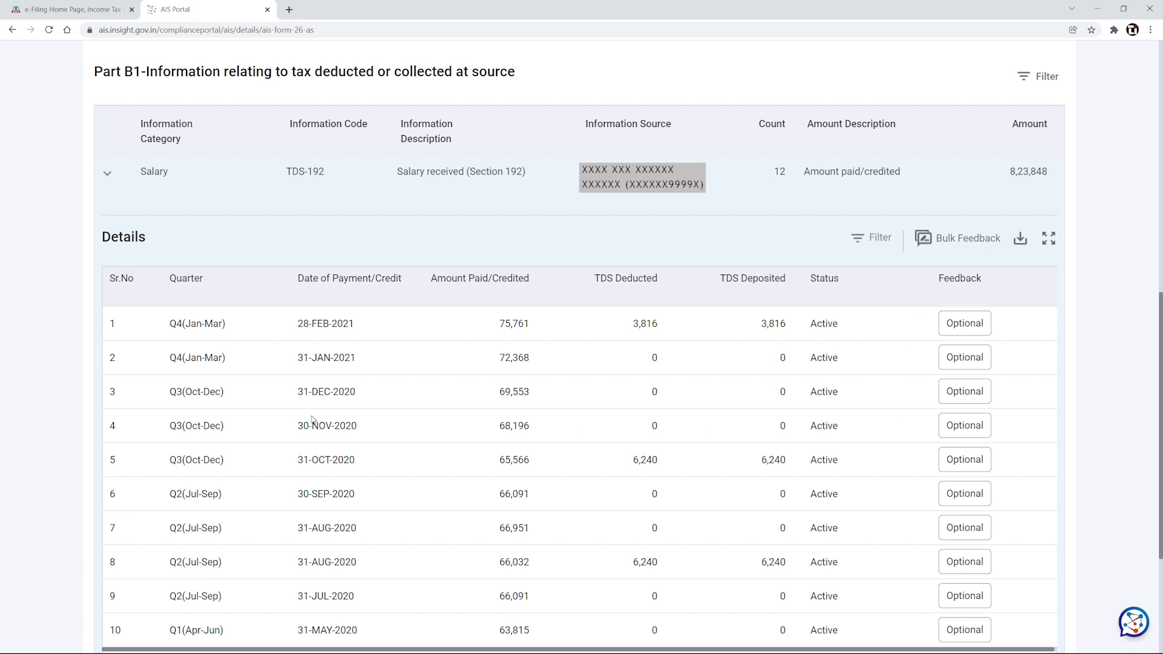
Start bulk feedback for the Salary payments and select all available entries.
scroll(206, 354, "down", 3)
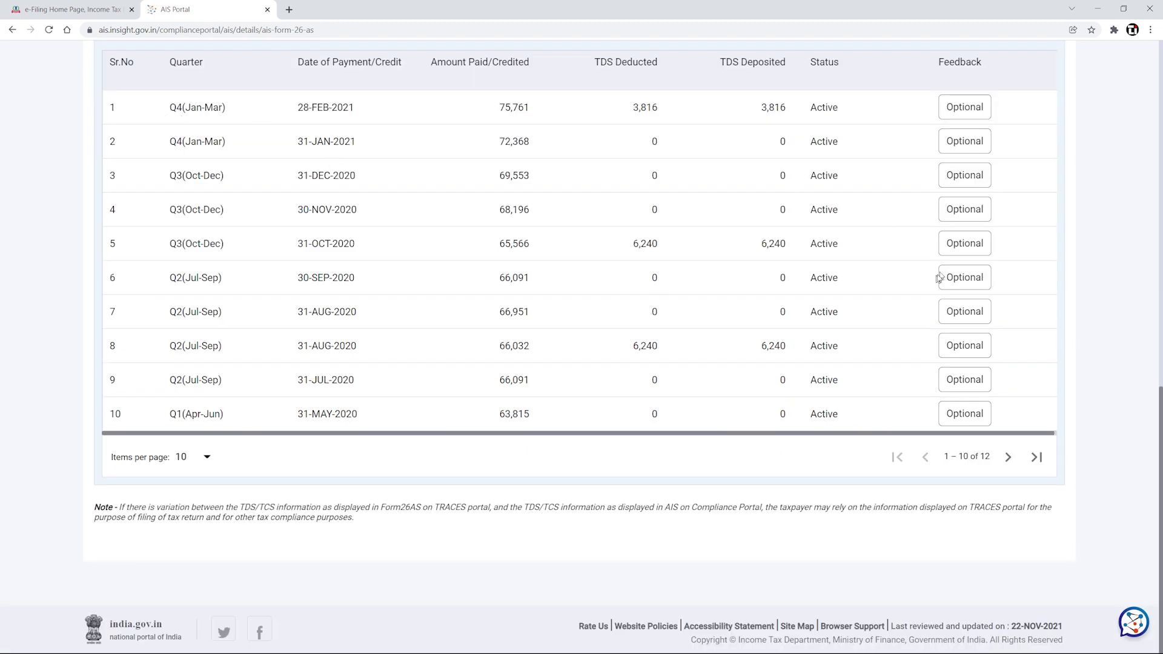
scroll(941, 275, "up", 1)
scroll(982, 197, "up", 3)
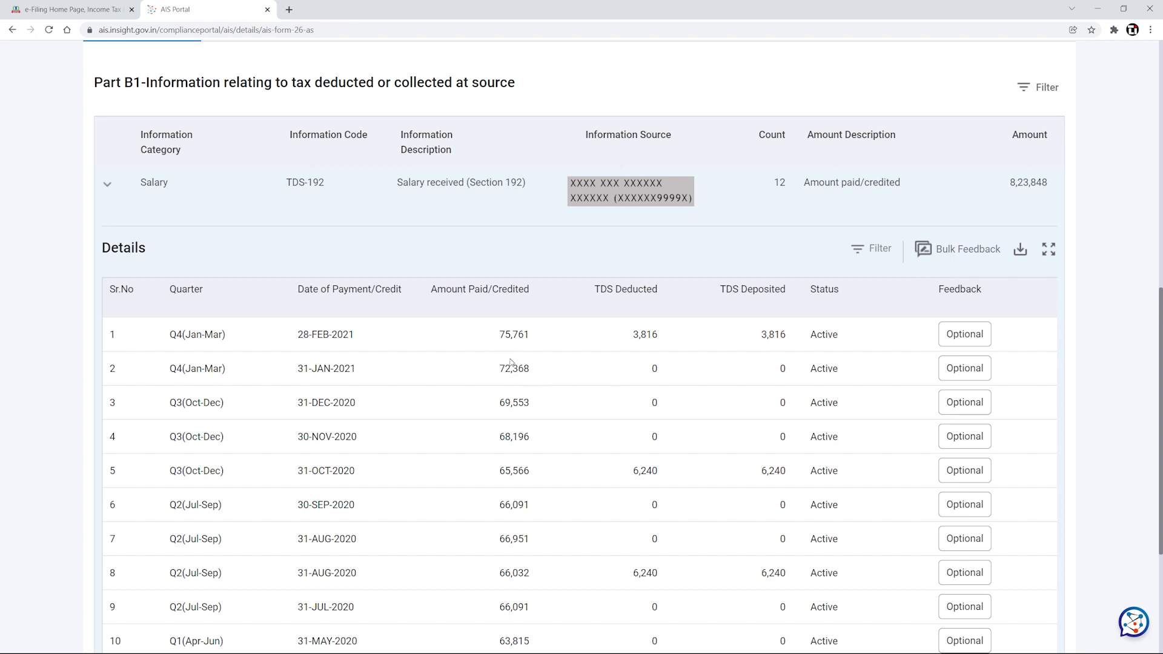
left_click(951, 255)
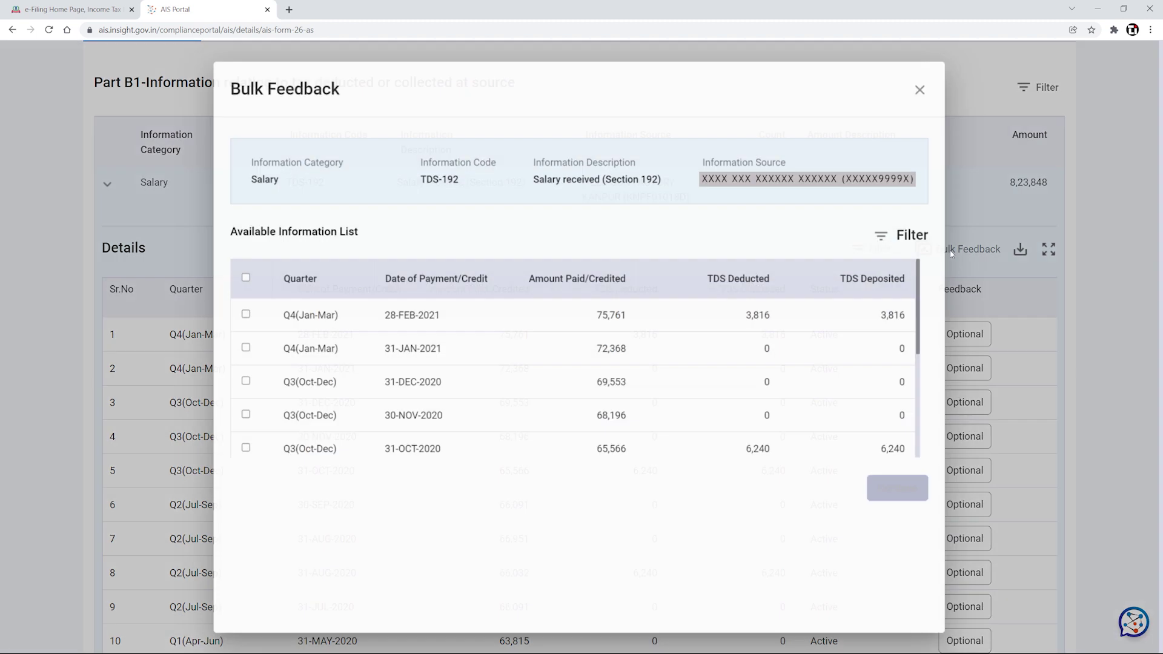
left_click(239, 277)
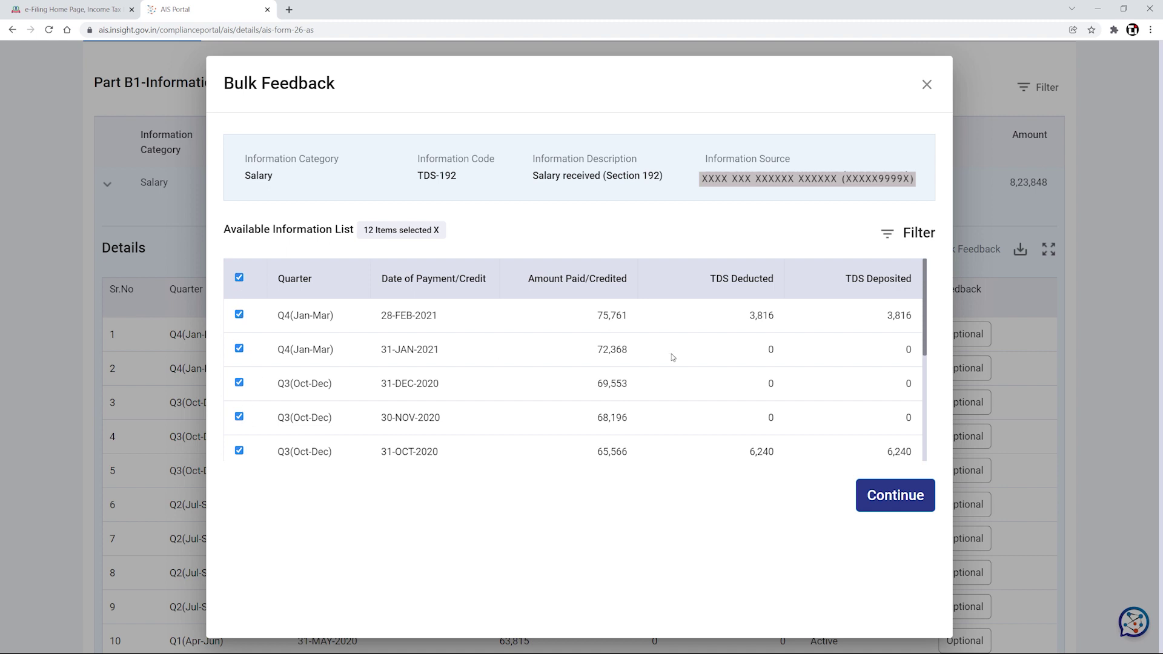
Exclude the five payments dated 30-SEP-2020 through 31-MAY-2020 from the bulk feedback selection.
scroll(673, 358, "down", 5)
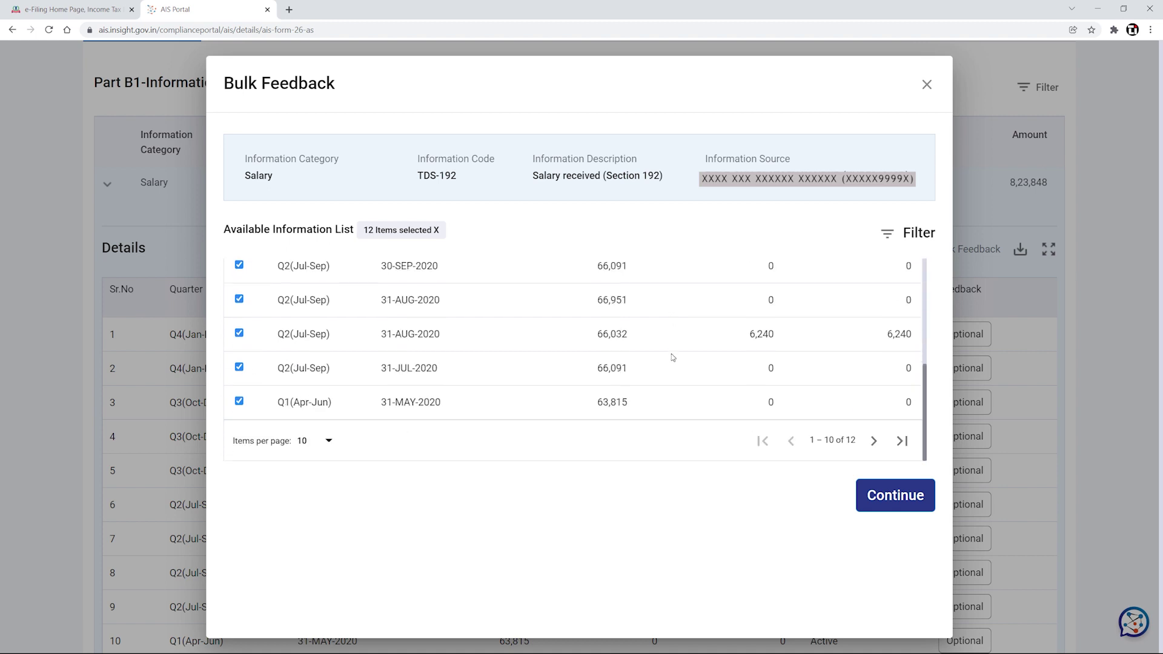
left_click(238, 401)
left_click(238, 367)
left_click(239, 333)
left_click(240, 299)
left_click(239, 266)
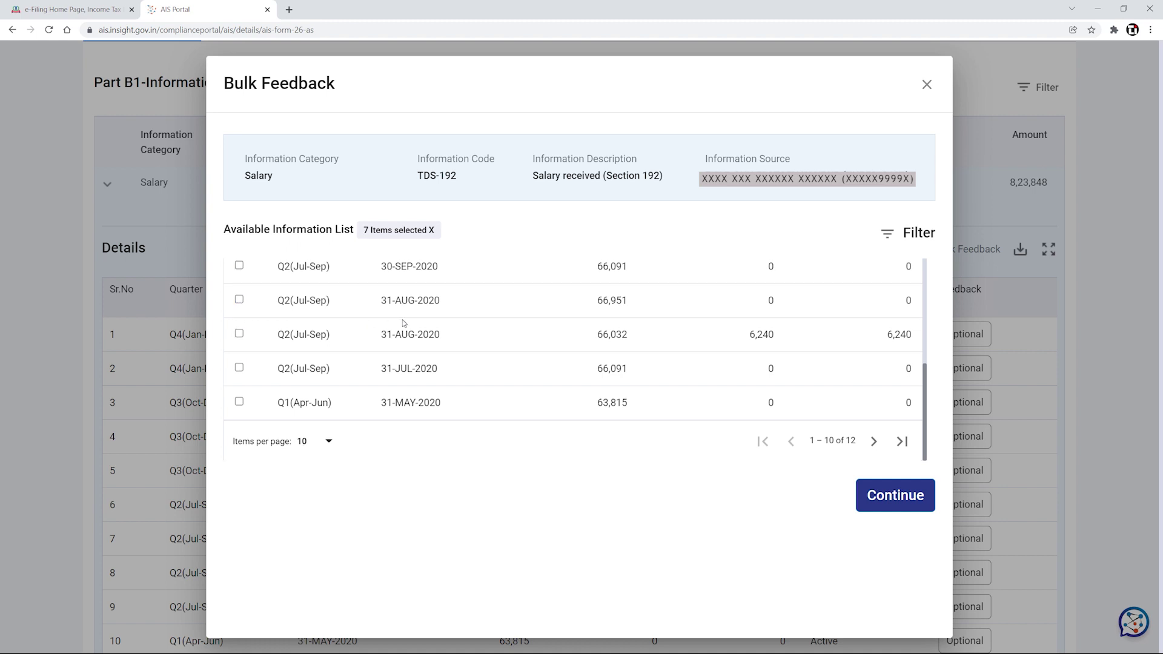
scroll(404, 323, "up", 5)
left_click_drag(309, 317, 379, 418)
left_click(397, 432)
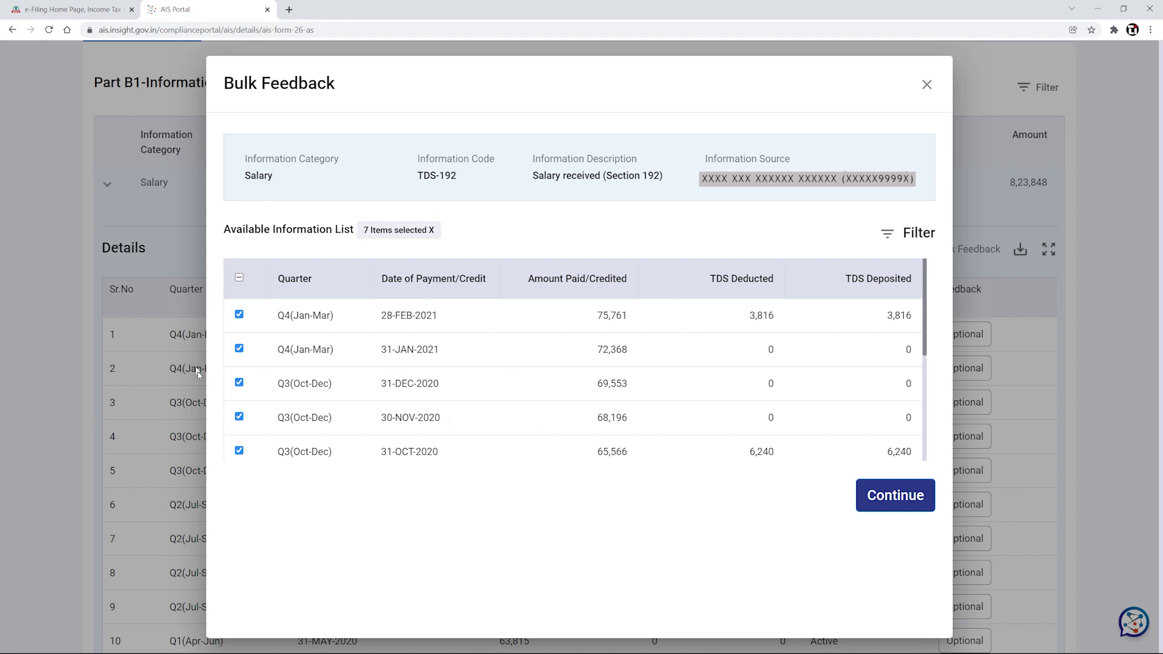
Try the feedback type "Income is not taxable" for the Salary payments selected in the bulk feedback.
left_click(887, 495)
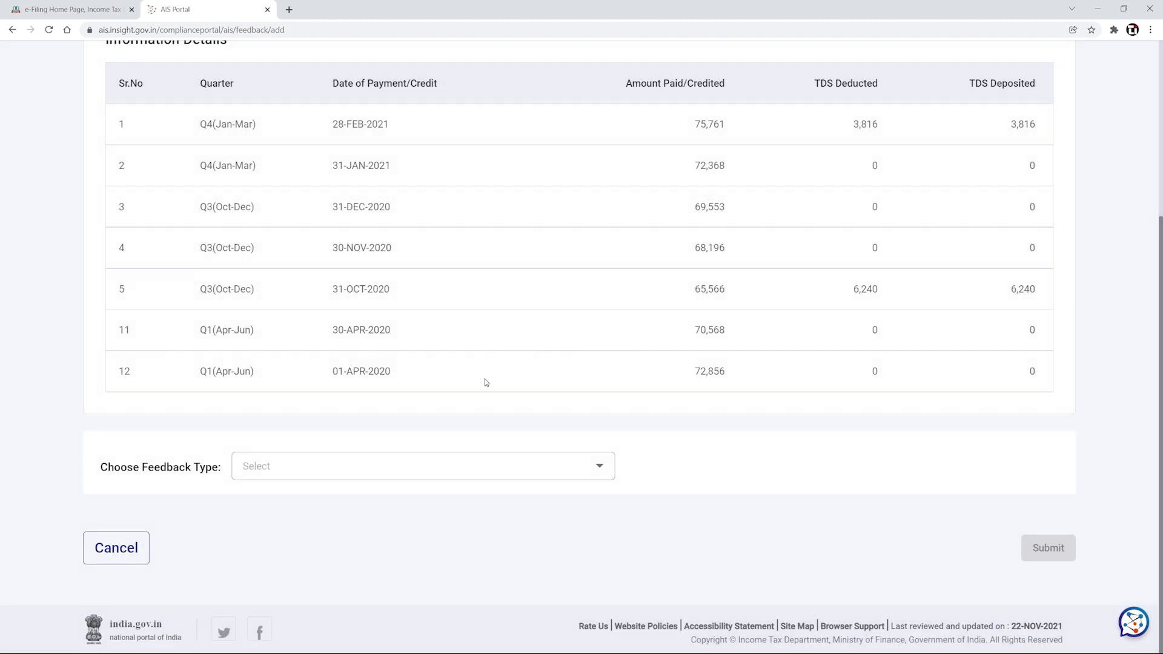
scroll(485, 382, "up", 3)
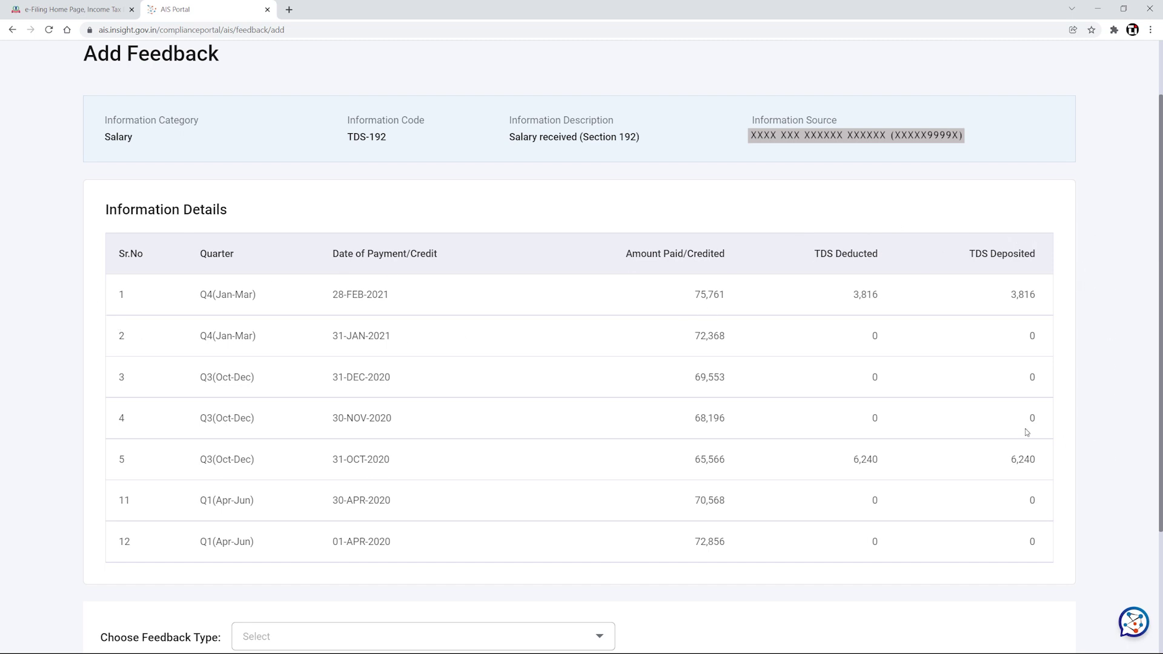
scroll(1027, 431, "down", 3)
left_click(287, 467)
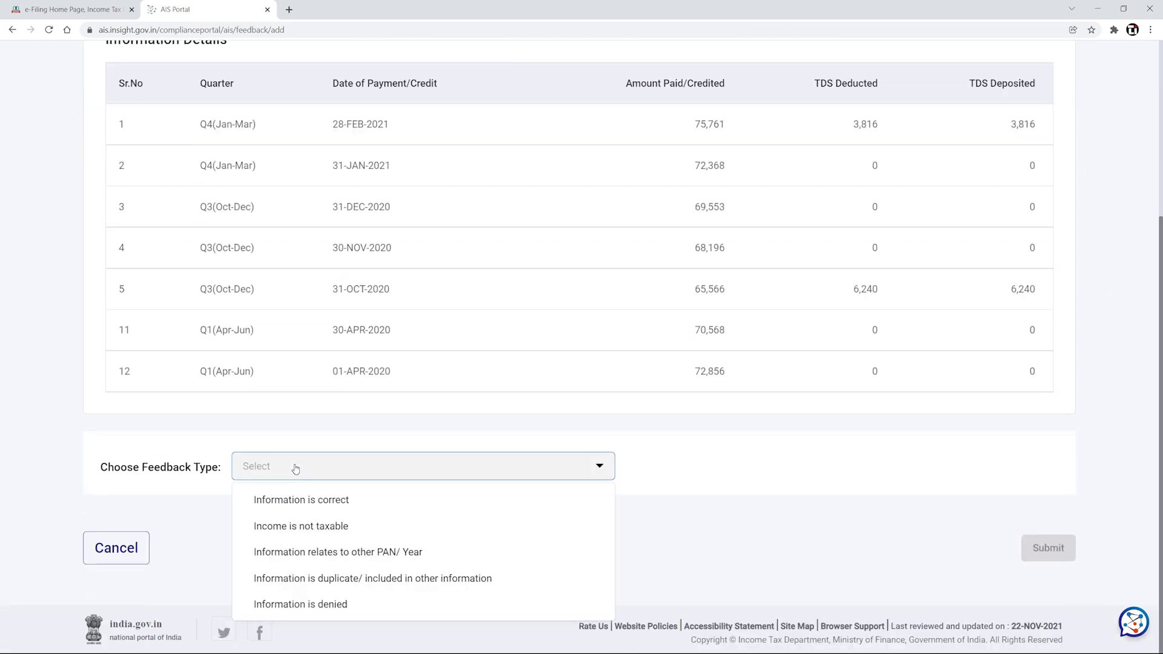
left_click(307, 524)
left_click(1024, 578)
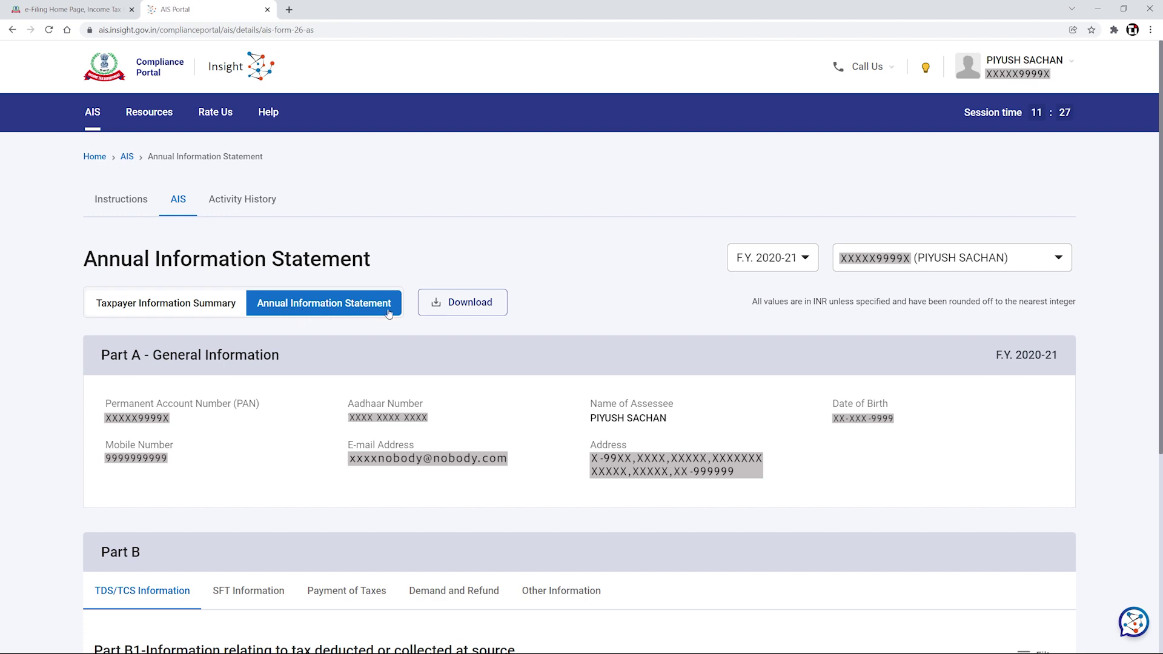
Open the Taxpayer Information Summary and examine the details of its Salary, sale of securities and purchase of securities categories.
left_click(146, 308)
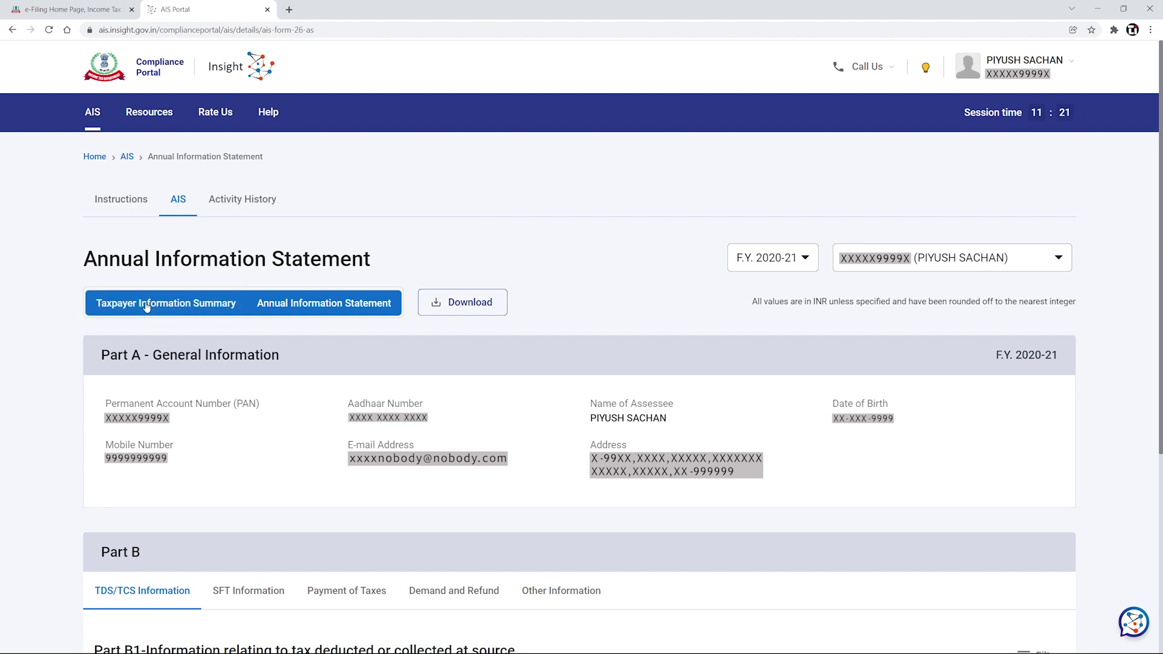
scroll(394, 359, "down", 3)
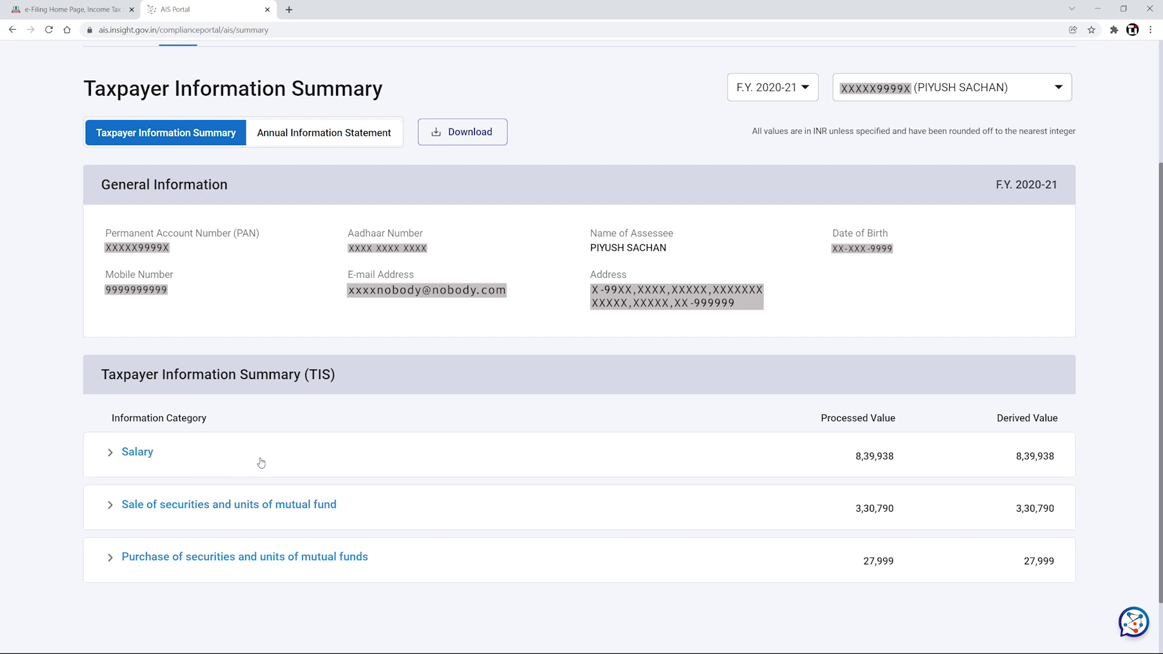
left_click(104, 454)
scroll(360, 422, "down", 5)
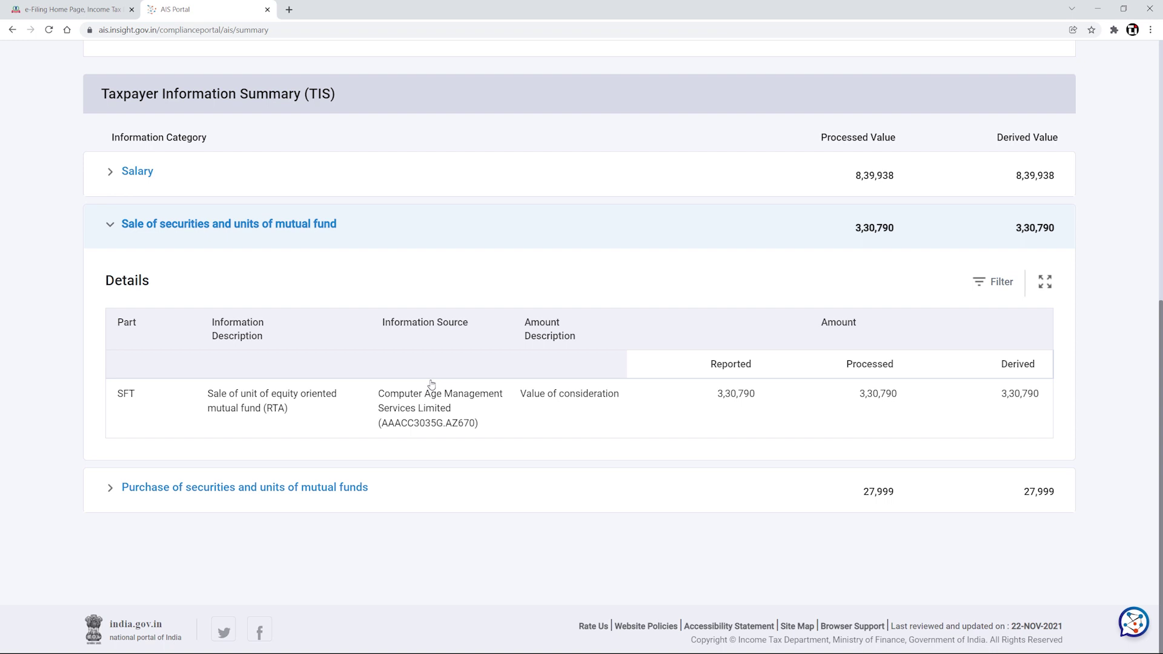
left_click(114, 488)
Open the Activity History and review the list of AIS logins and AIS and TIS downloads.
scroll(517, 392, "up", 8)
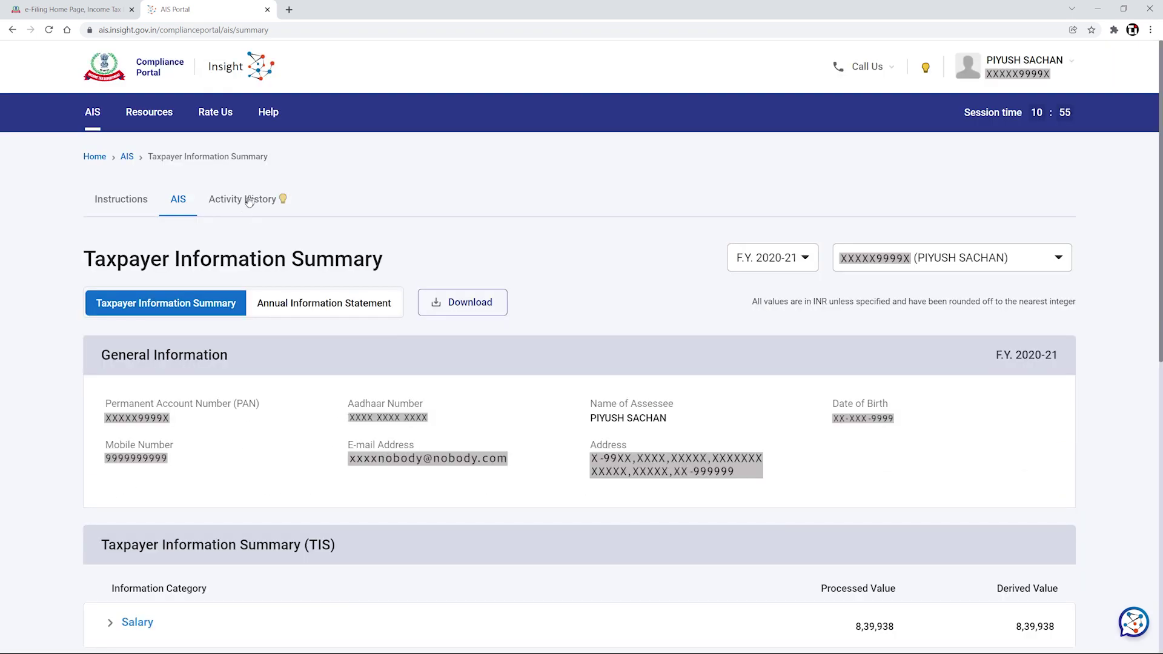
left_click(252, 202)
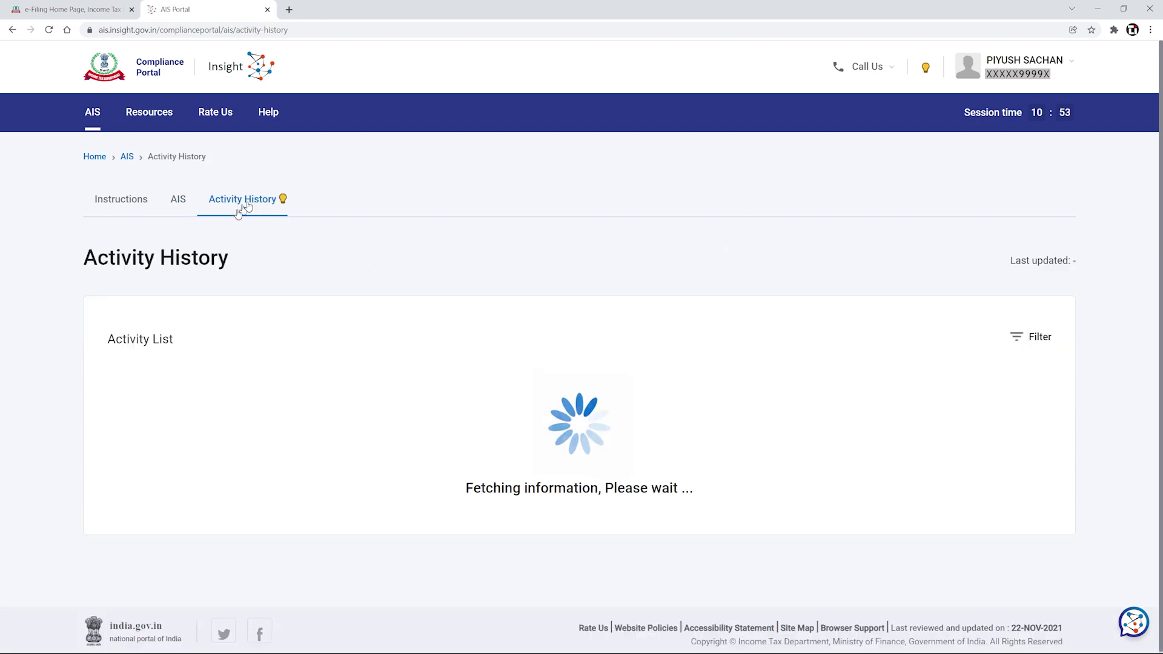
scroll(479, 347, "down", 3)
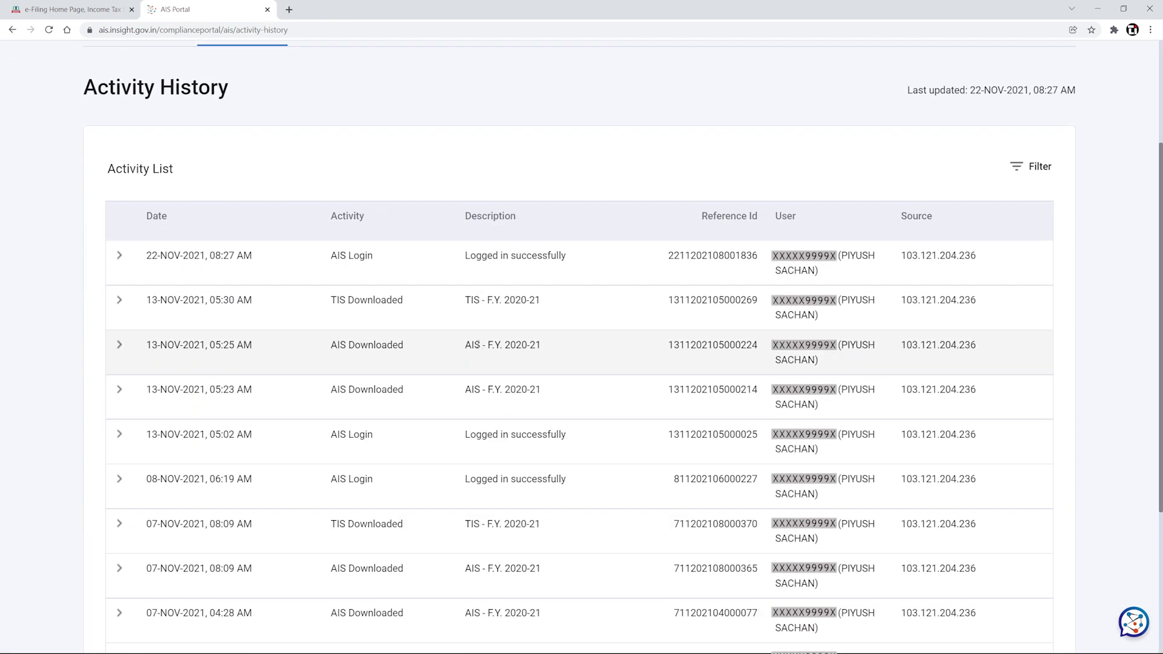
scroll(478, 346, "down", 4)
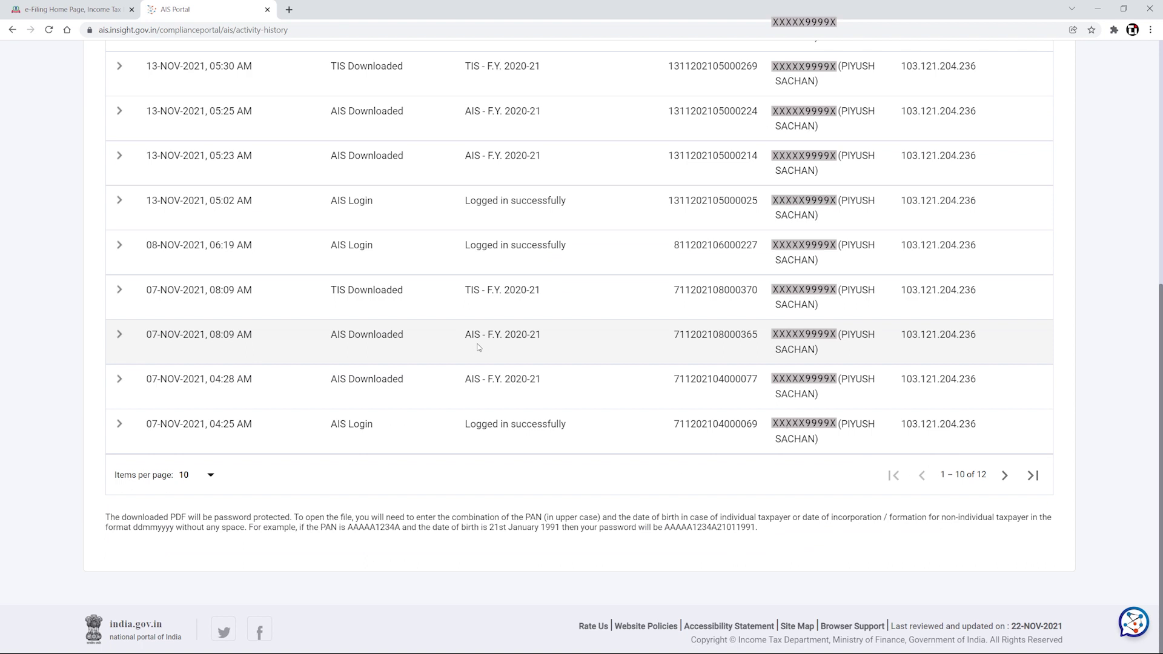
scroll(479, 347, "up", 4)
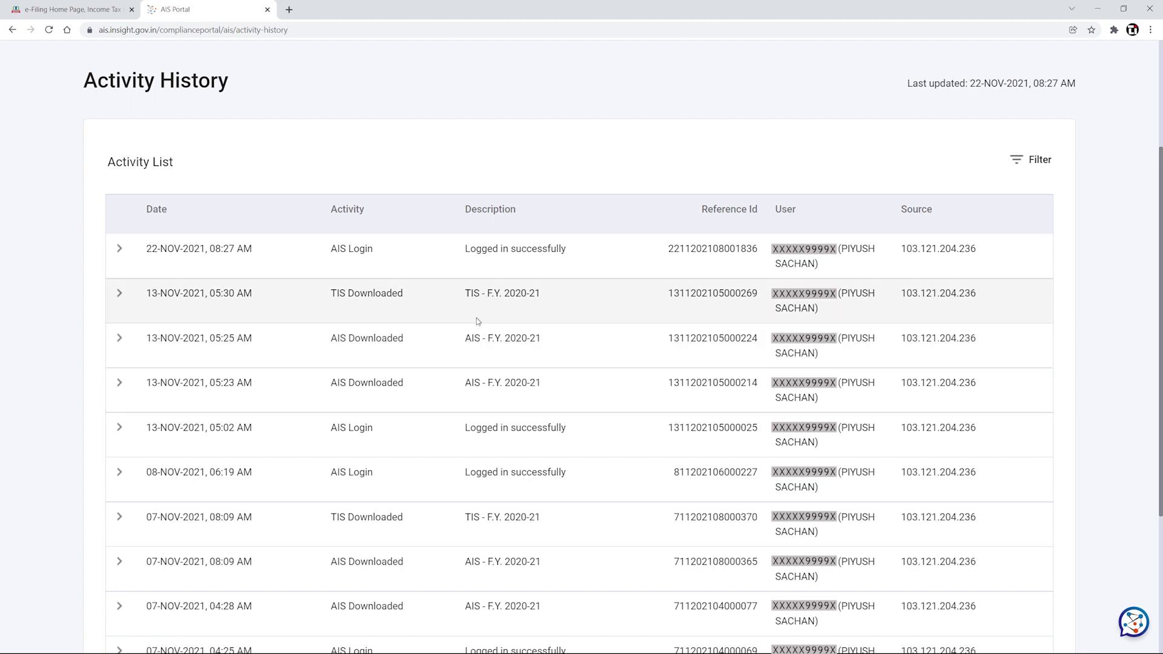
scroll(476, 317, "up", 2)
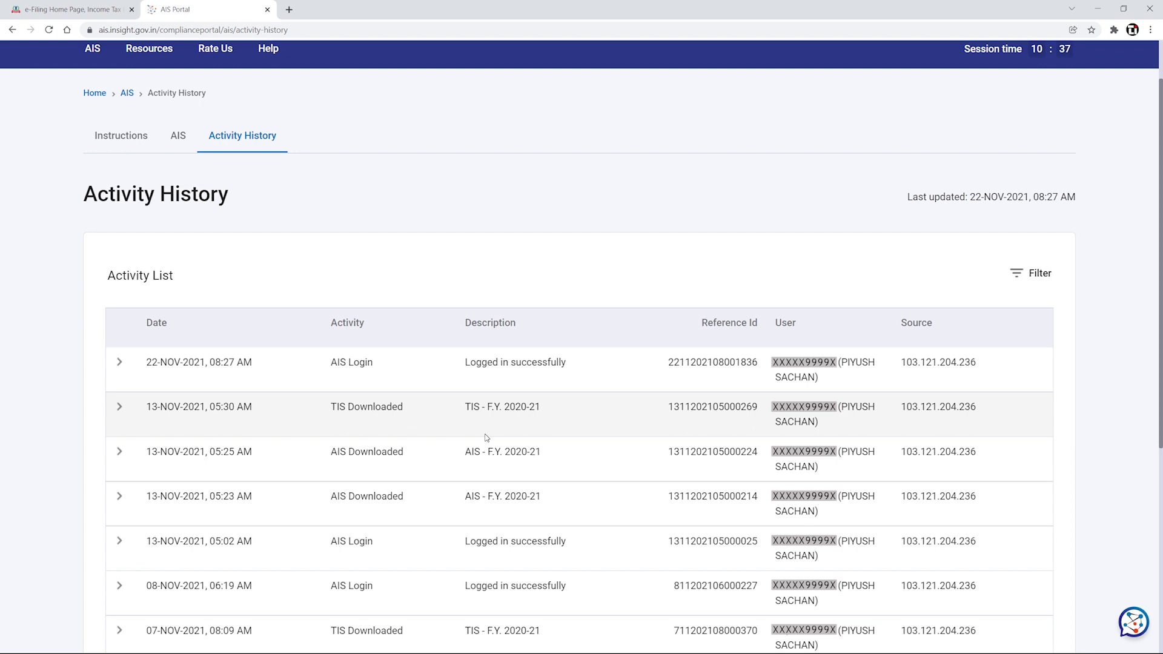
scroll(487, 438, "down", 4)
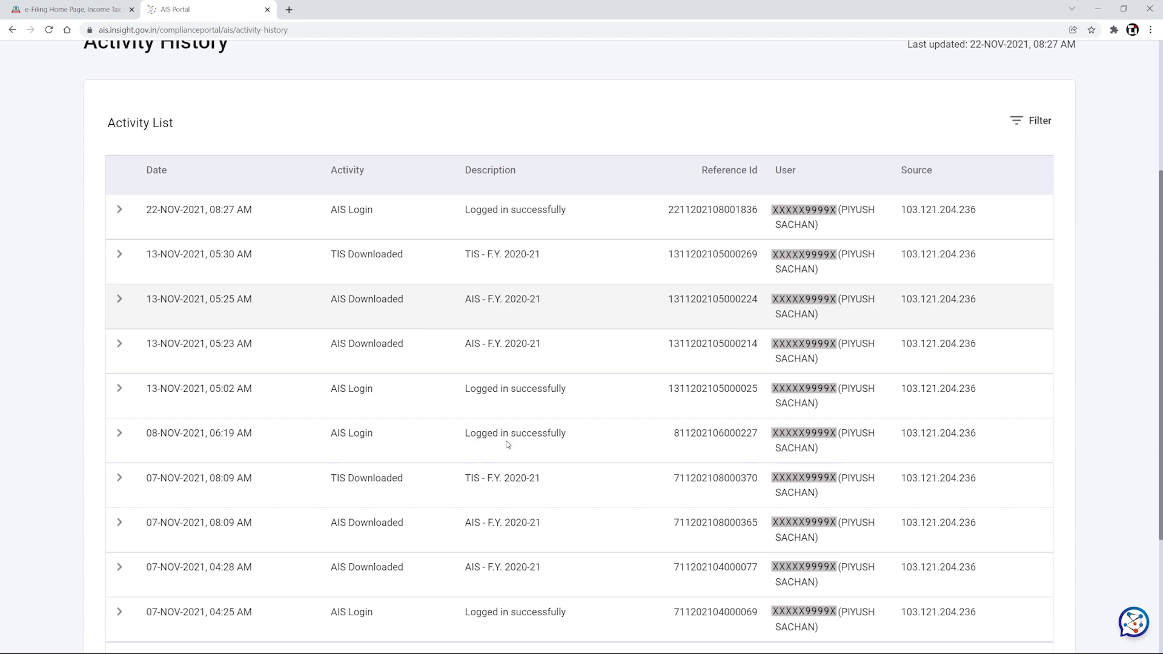
scroll(333, 260, "up", 4)
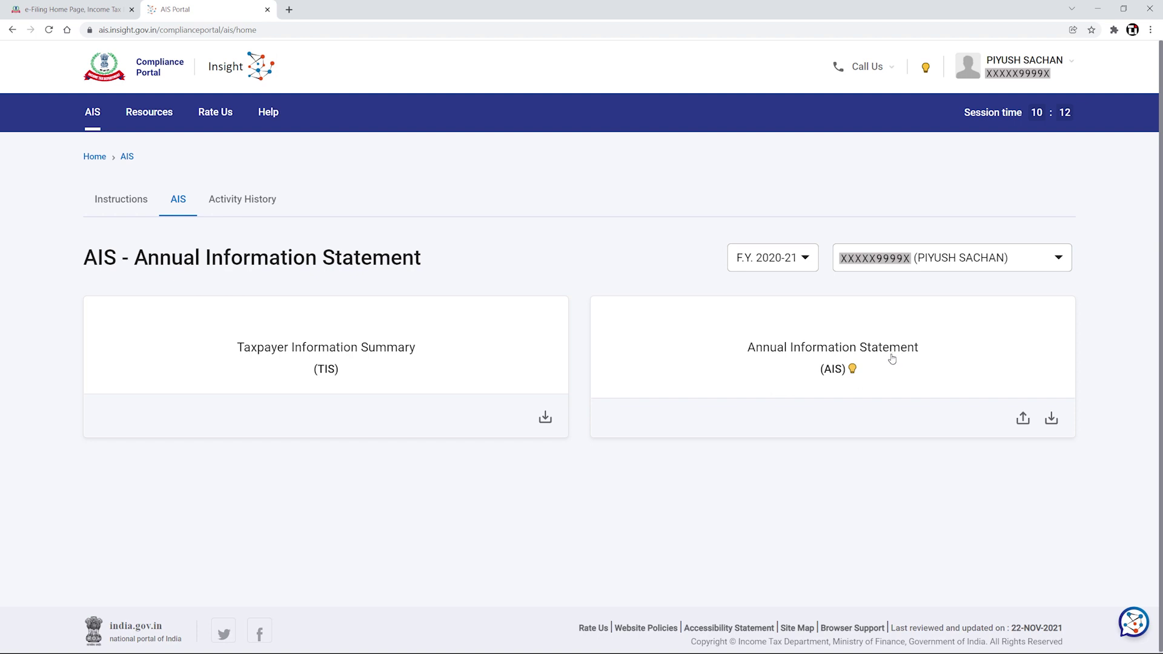
Download the Annual Information Statement for F.Y. 2020-21 as a PDF and open the file.
left_click(1051, 419)
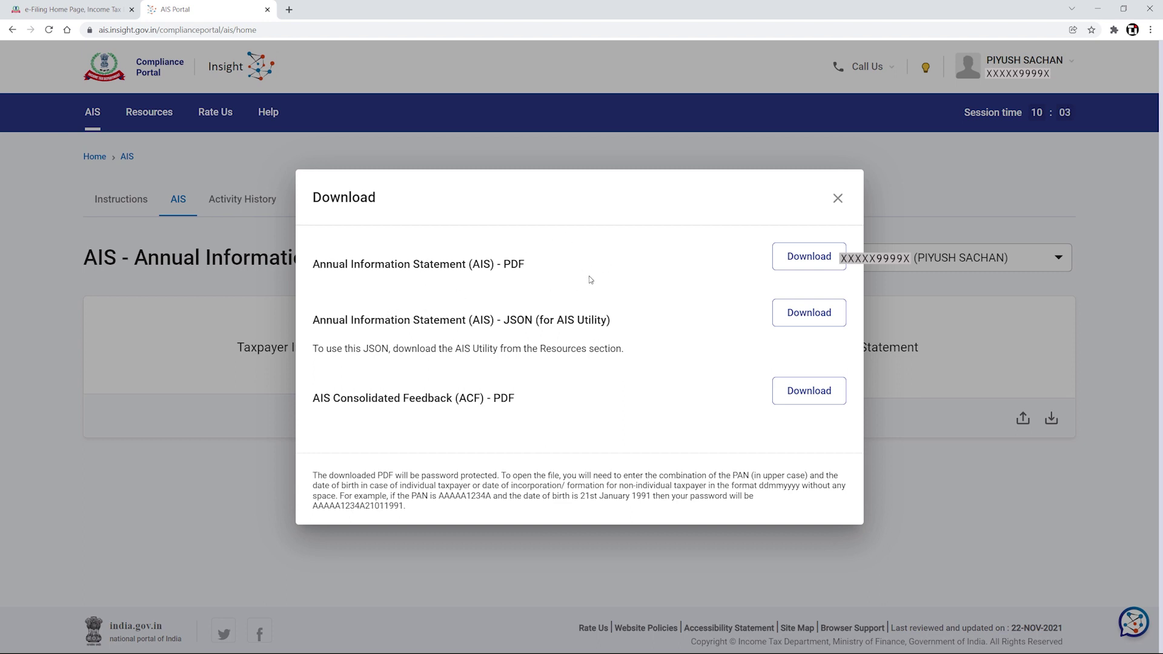
left_click(800, 261)
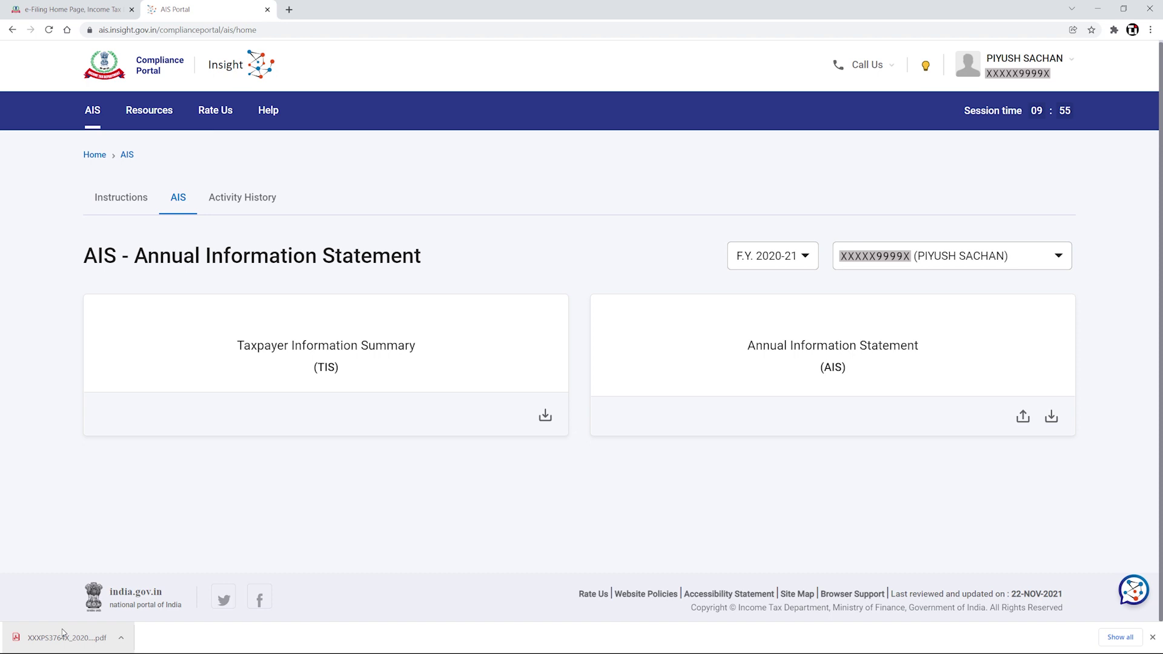
left_click(63, 633)
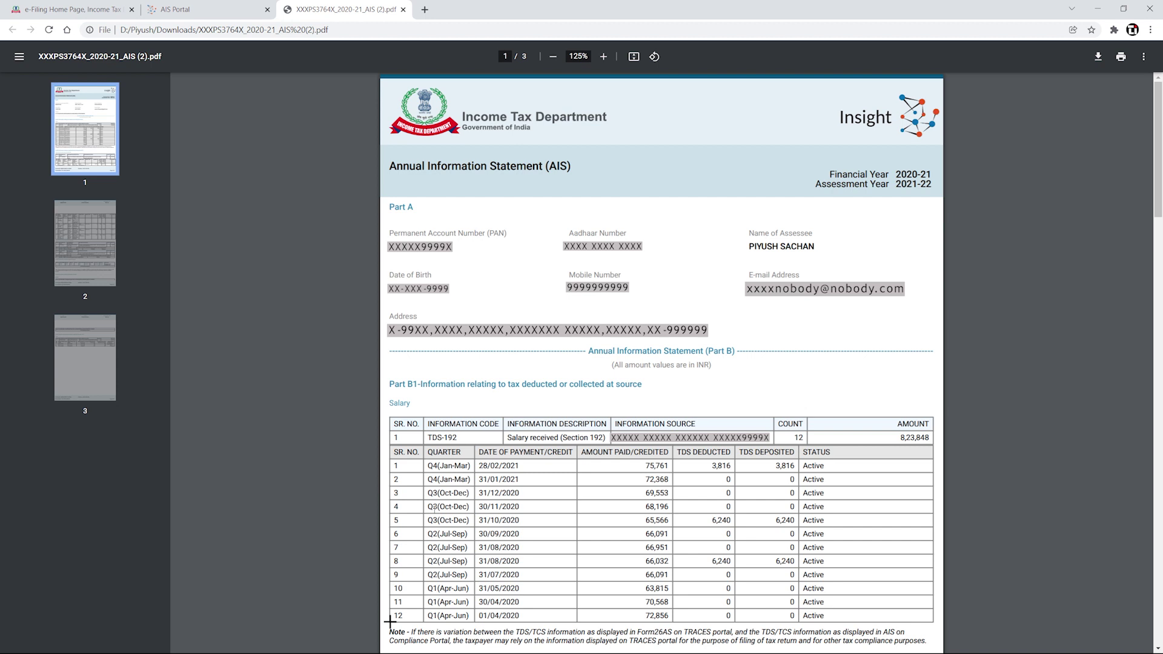
Examine the pages of the downloaded Annual Information Statement PDF and close it.
scroll(389, 621, "down", 13)
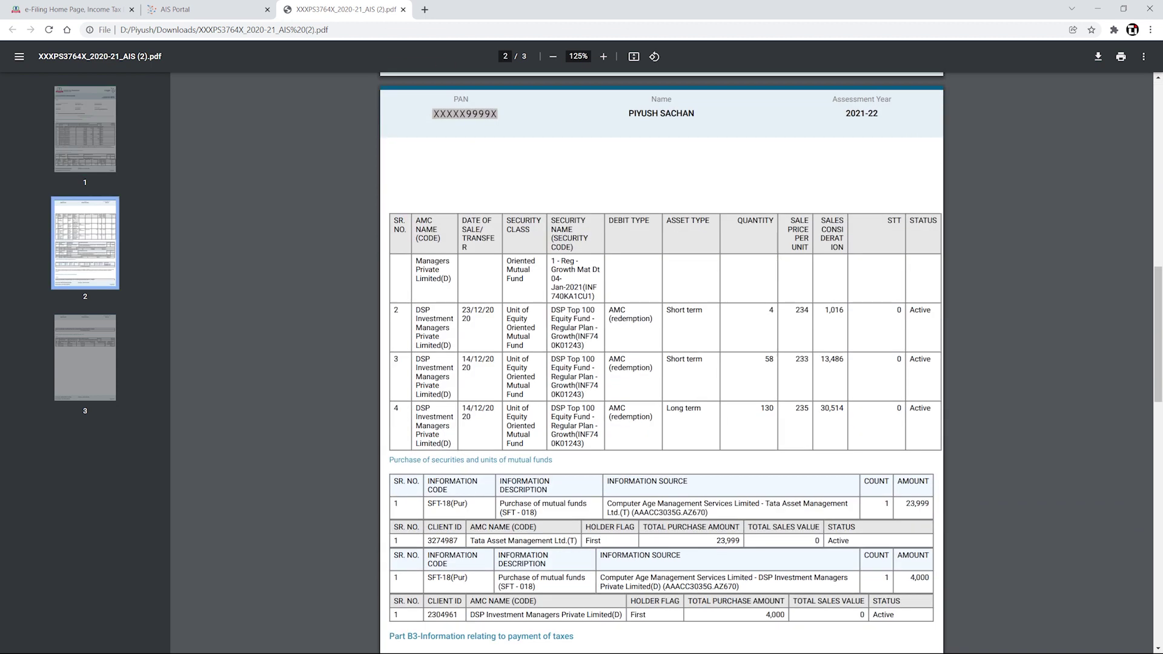
scroll(390, 621, "down", 10)
key("ctrl+w")
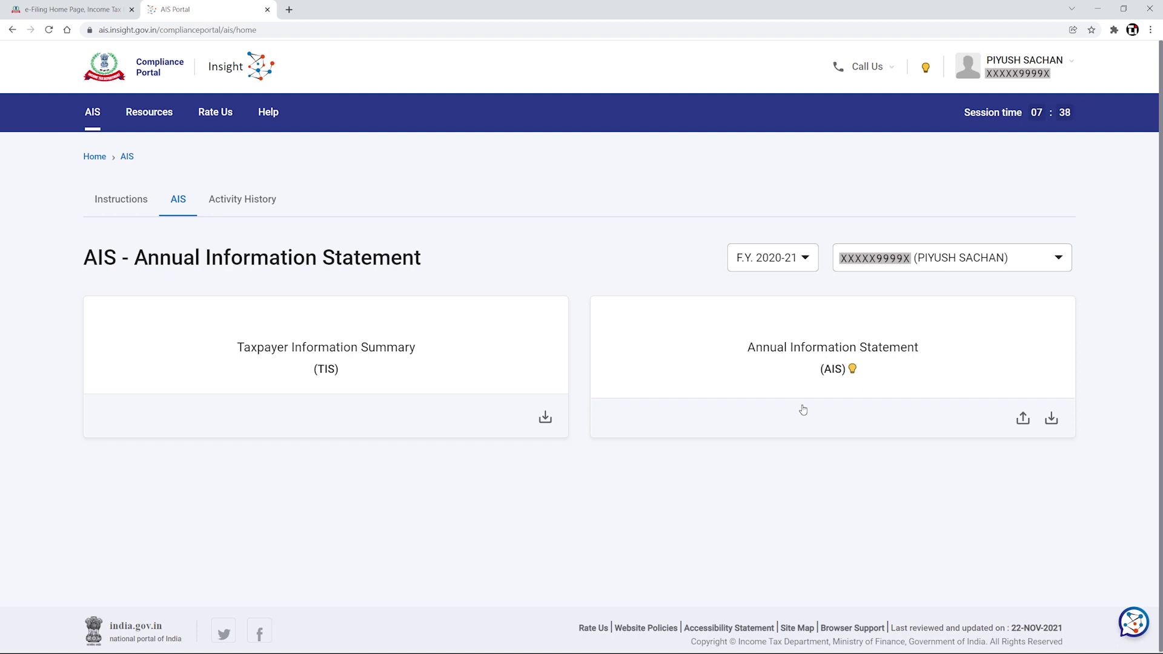
Log out of the AIS Compliance Portal.
left_click(1070, 63)
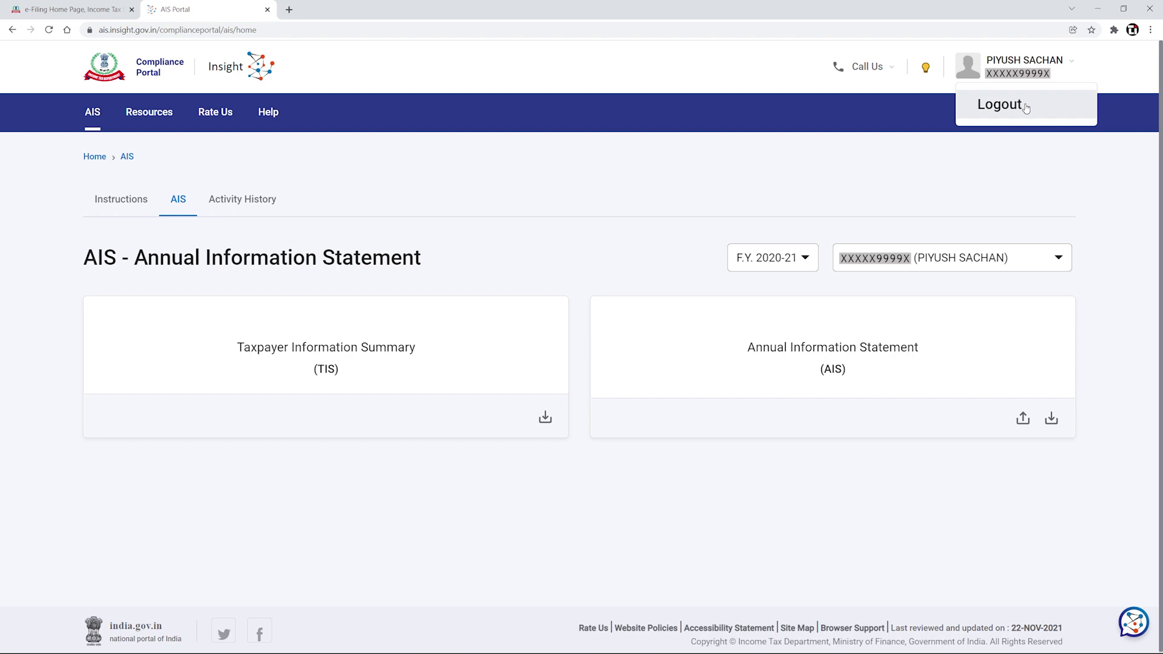
left_click(1025, 107)
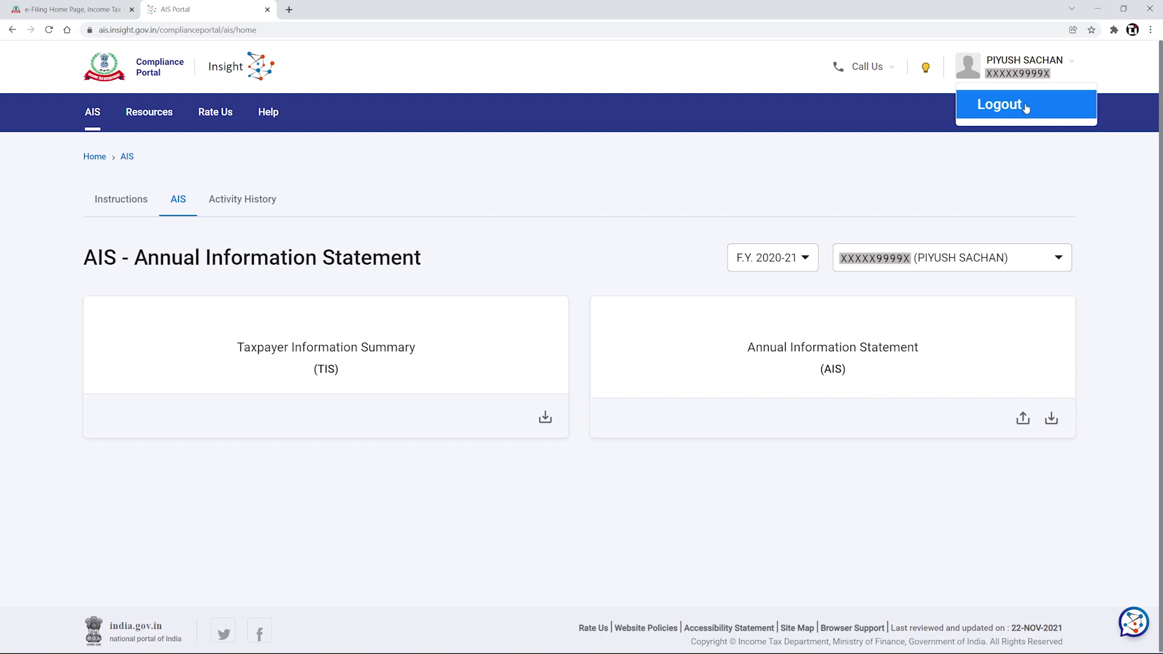
left_click(1026, 108)
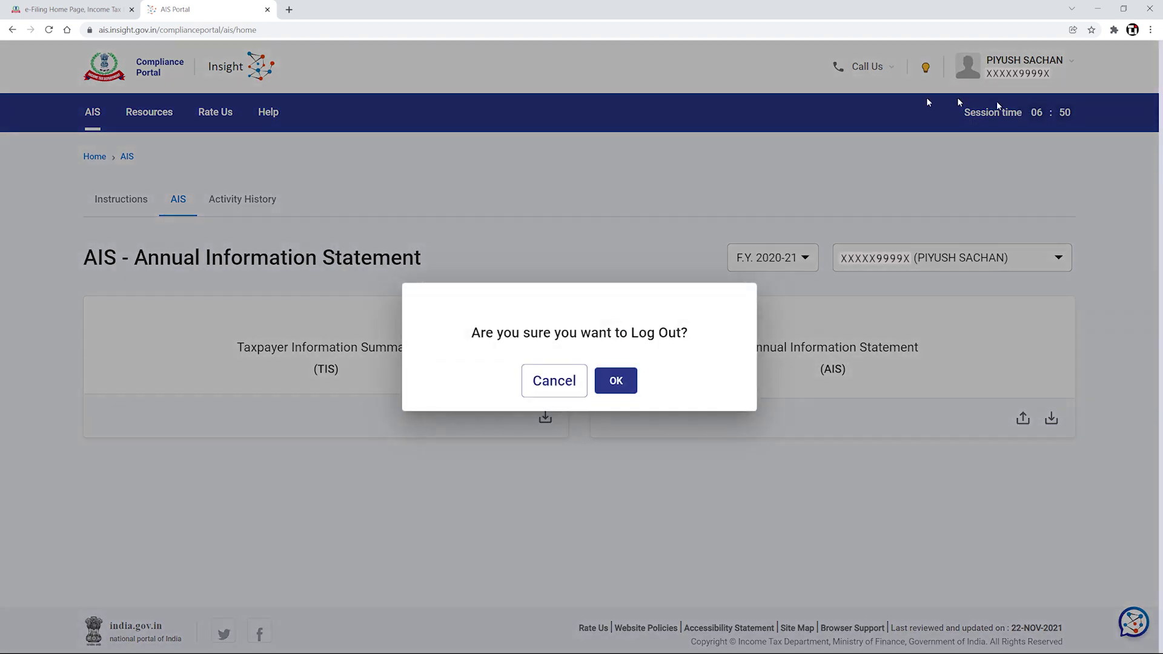
left_click(622, 380)
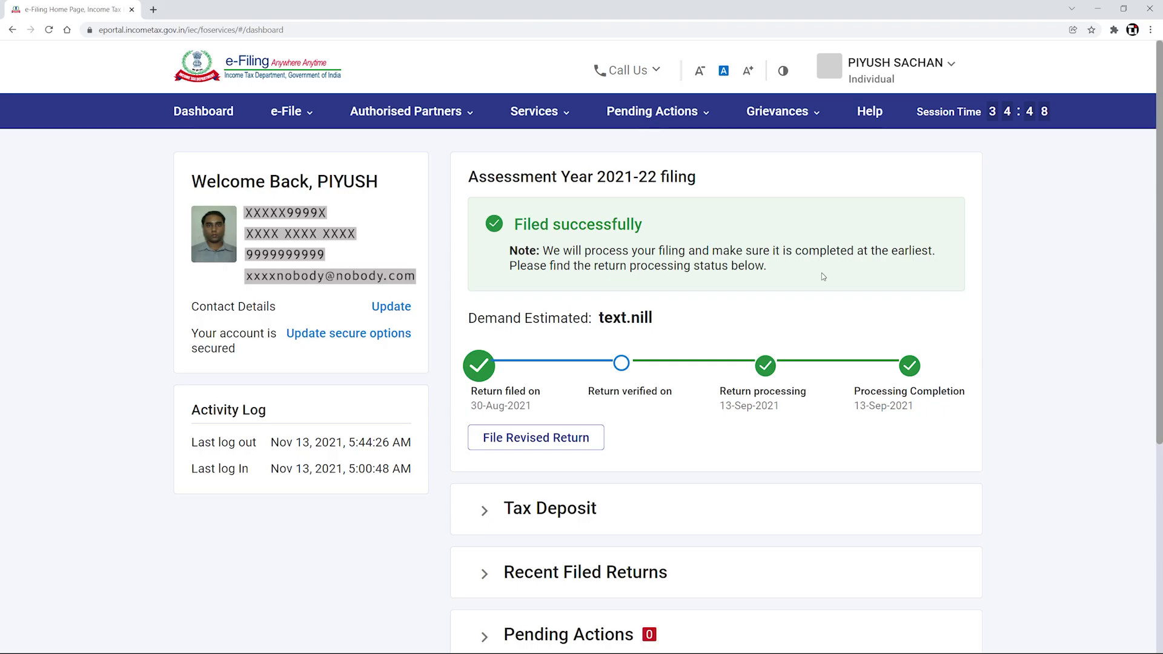